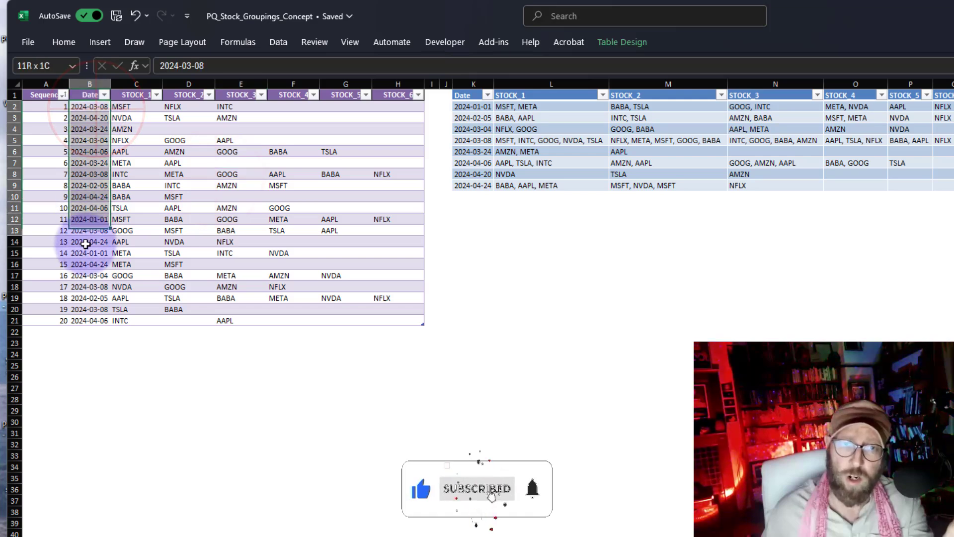
Examine the source table's Sequence, Date and STOCK_1 to STOCK_6 columns
click(101, 241)
drag(94, 107, 114, 320)
click(144, 264)
drag(136, 94, 407, 95)
click(136, 99)
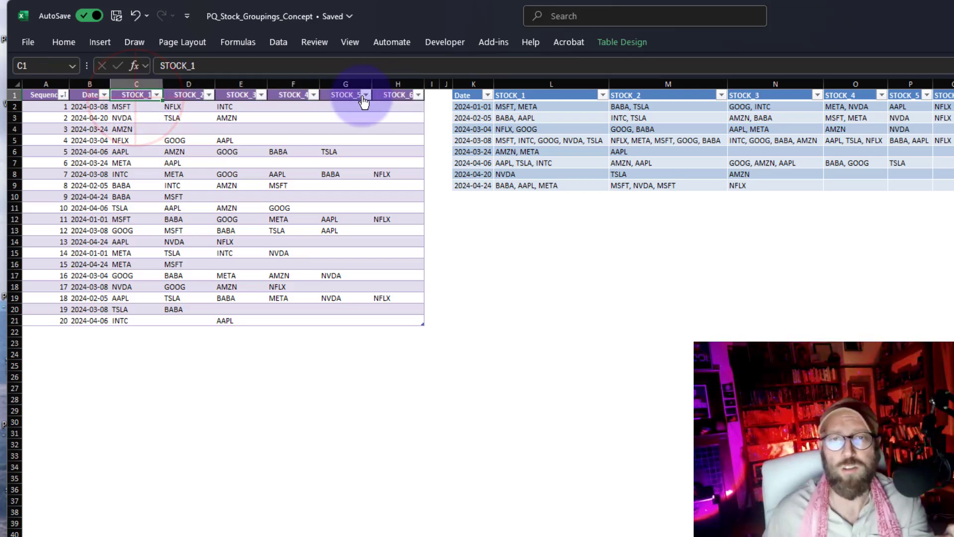
click(398, 96)
click(295, 182)
click(144, 109)
drag(198, 123, 401, 317)
click(188, 230)
drag(94, 108, 96, 323)
click(189, 251)
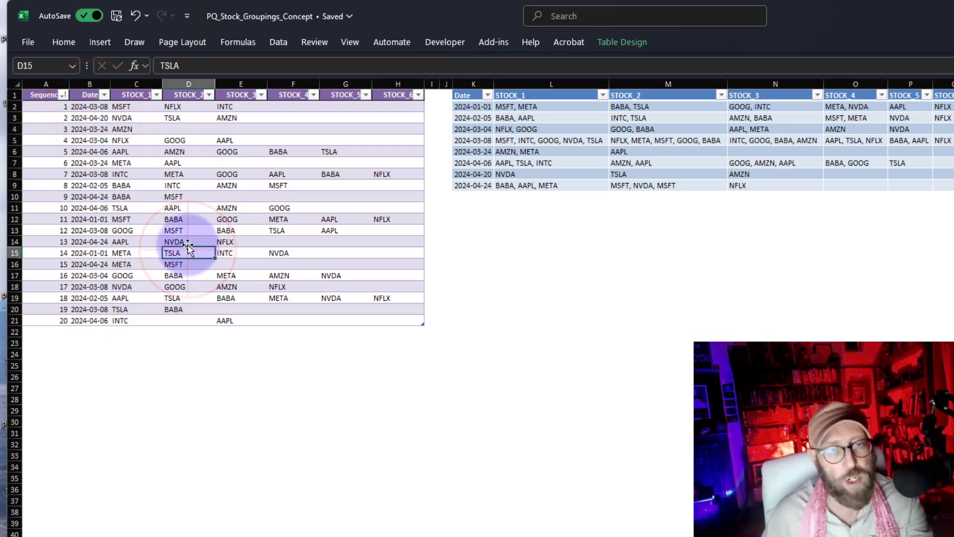
click(178, 164)
drag(90, 108, 96, 305)
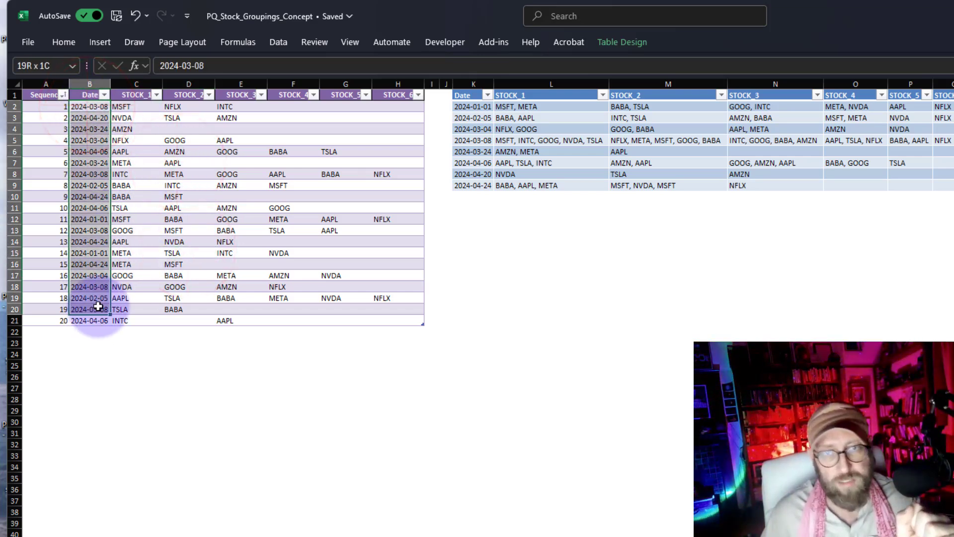
Examine the grouped output table's Date and STOCK columns and compare them with the source table
drag(472, 106, 472, 185)
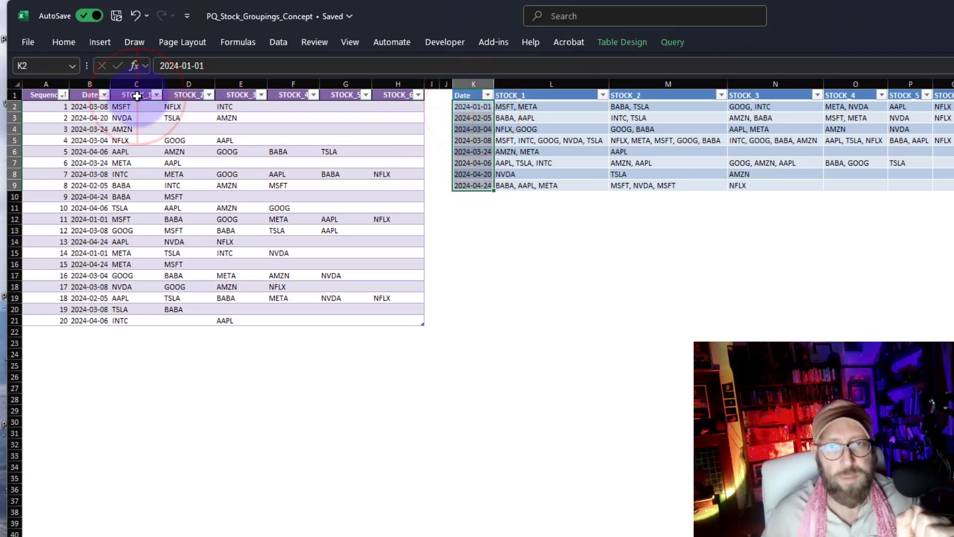
drag(135, 95, 395, 94)
drag(561, 96, 920, 95)
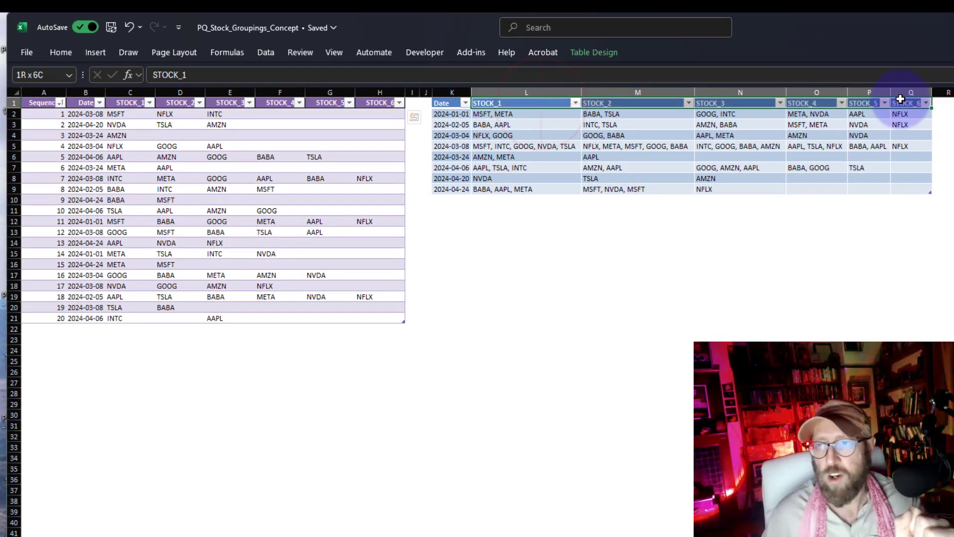
click(679, 132)
drag(528, 109, 518, 188)
click(172, 149)
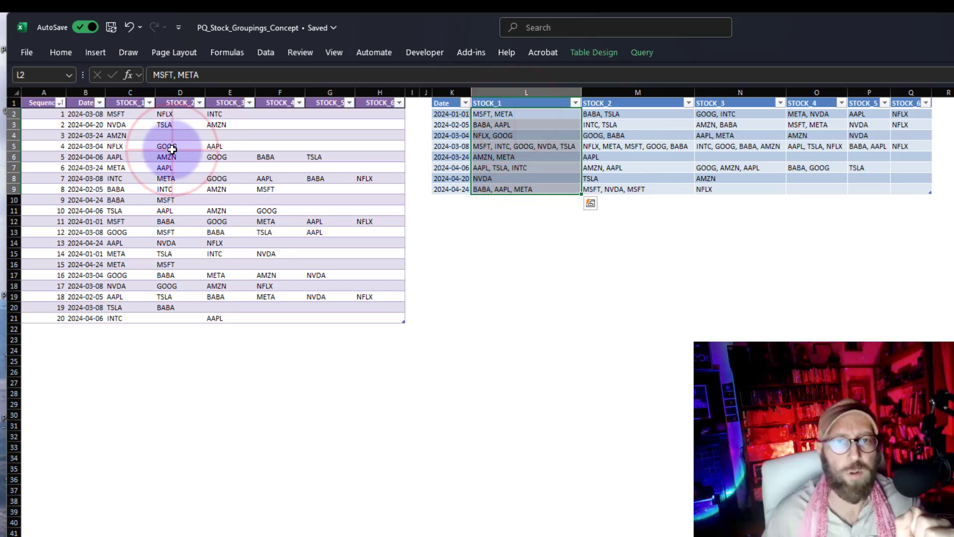
click(85, 115)
drag(128, 113, 128, 305)
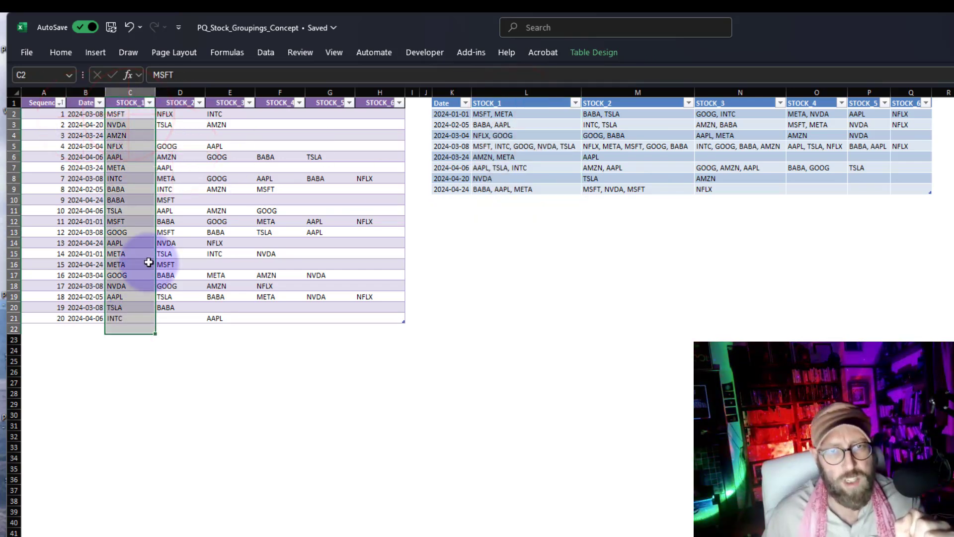
drag(172, 114, 169, 313)
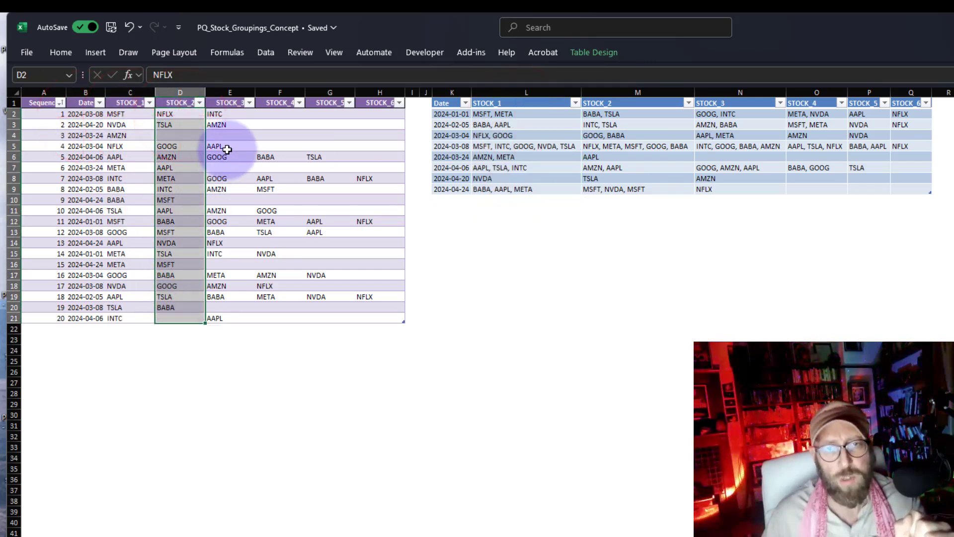
drag(226, 114, 234, 178)
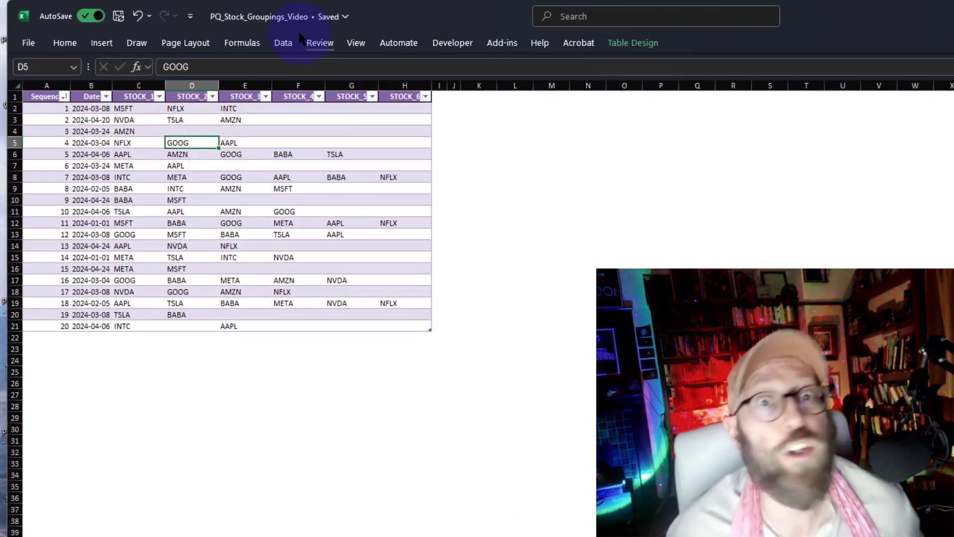
Load the source table into the Power Query Editor from the table range
click(284, 43)
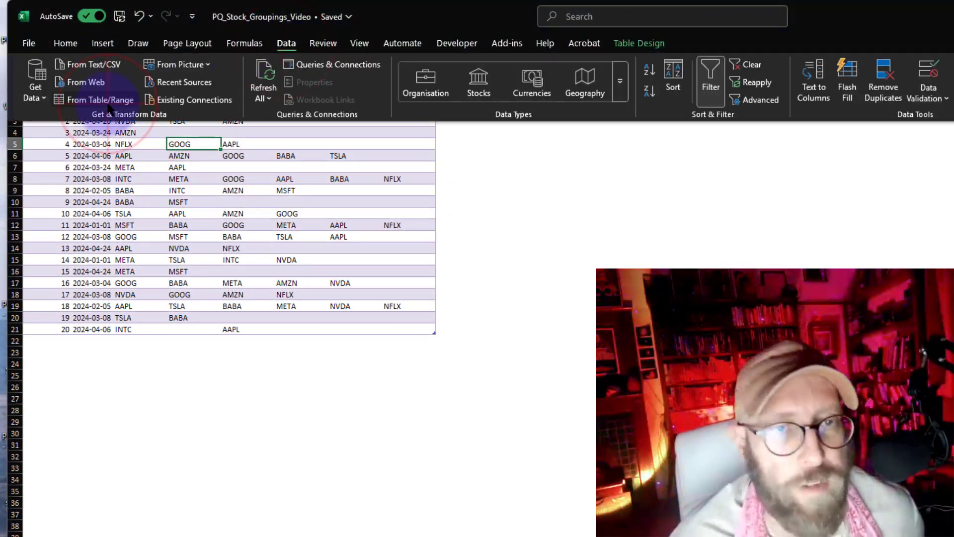
click(109, 101)
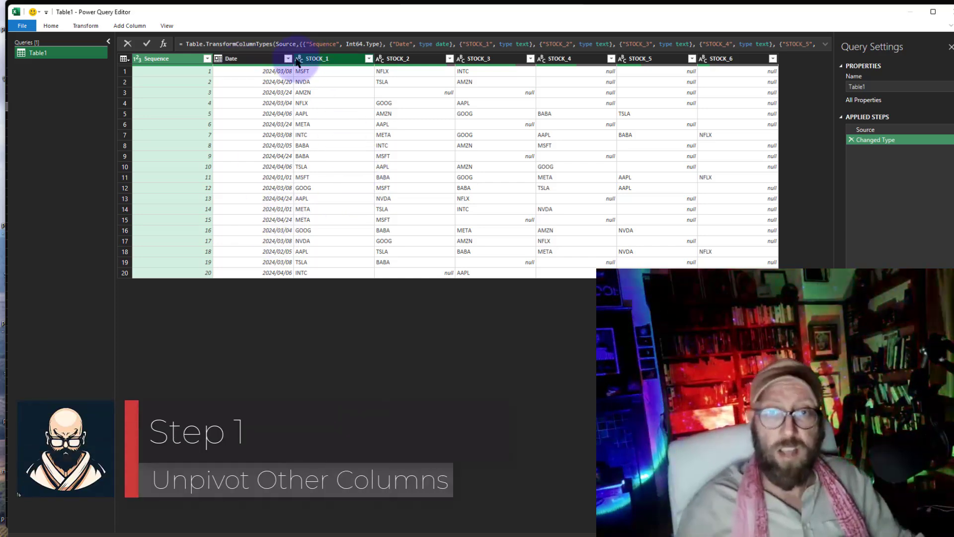
Examine the Sequence and Date columns in the query preview
click(256, 61)
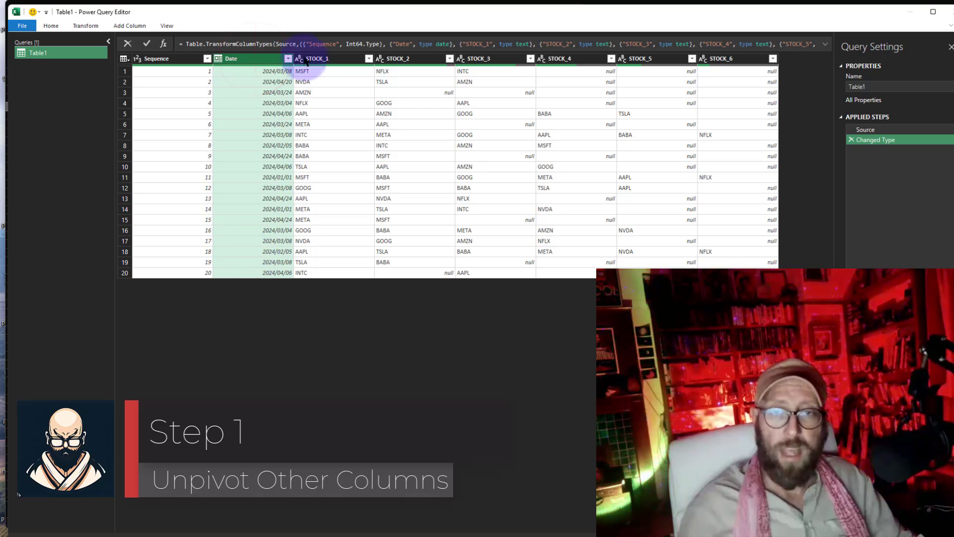
mouse_move(213, 52)
mouse_down()
mouse_move(265, 285)
mouse_move(297, 53)
mouse_up()
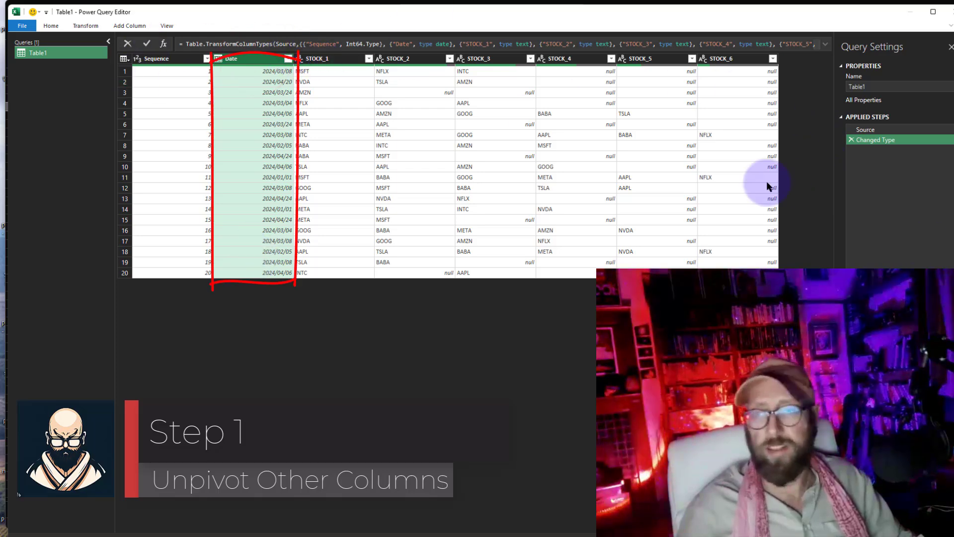
click(168, 60)
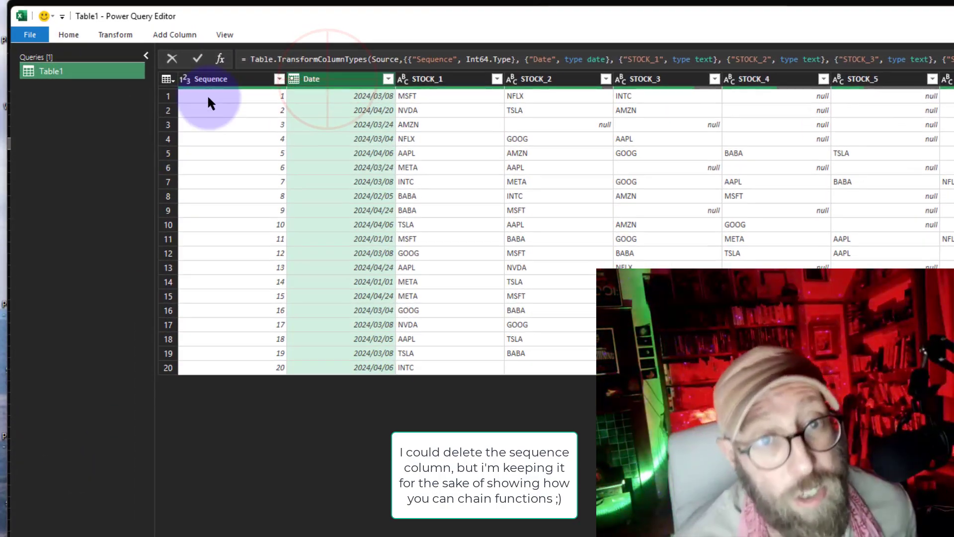
ctrl+click(228, 59)
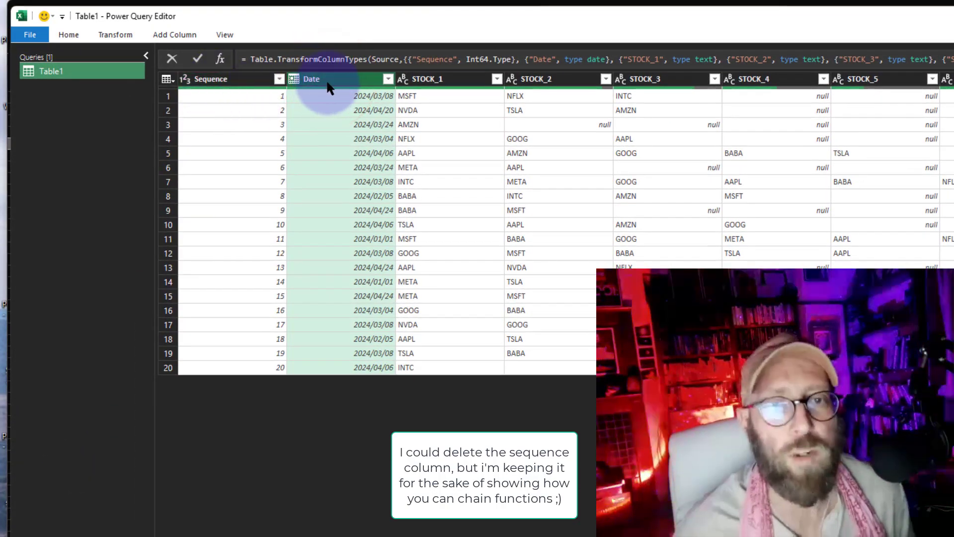
Add a custom step Table.UnpivotOtherColumns(#"Changed Type", {"Date"}, "Attributes", "Values") to unpivot every column except Date
click(220, 58)
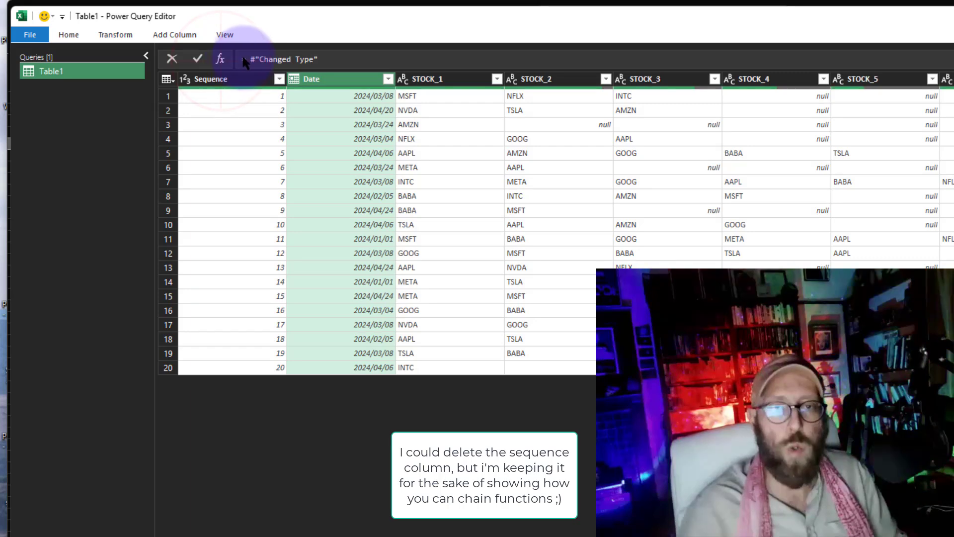
click(247, 58)
text(Table.UnpivotOtherColumns)
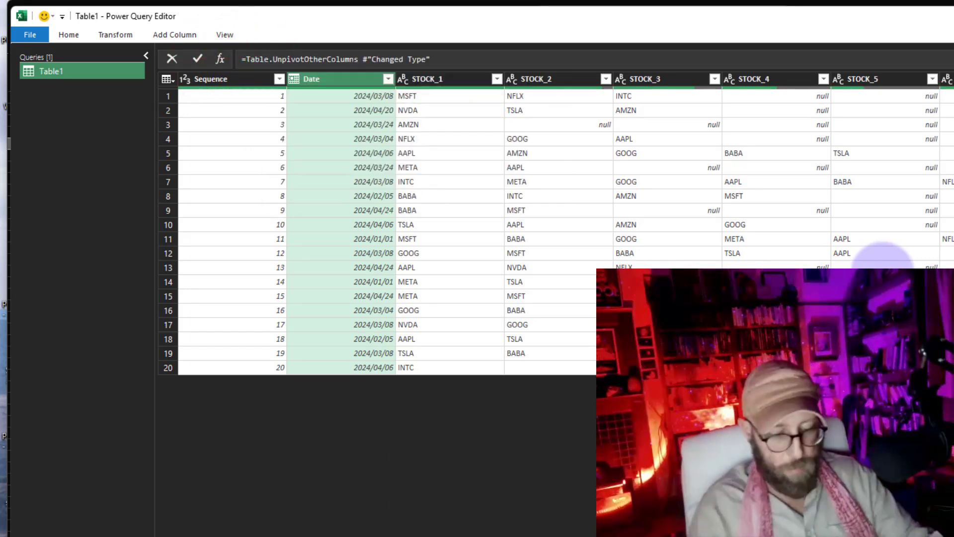
text(()
key(Delete)
key(Delete)
key(End)
text(,)
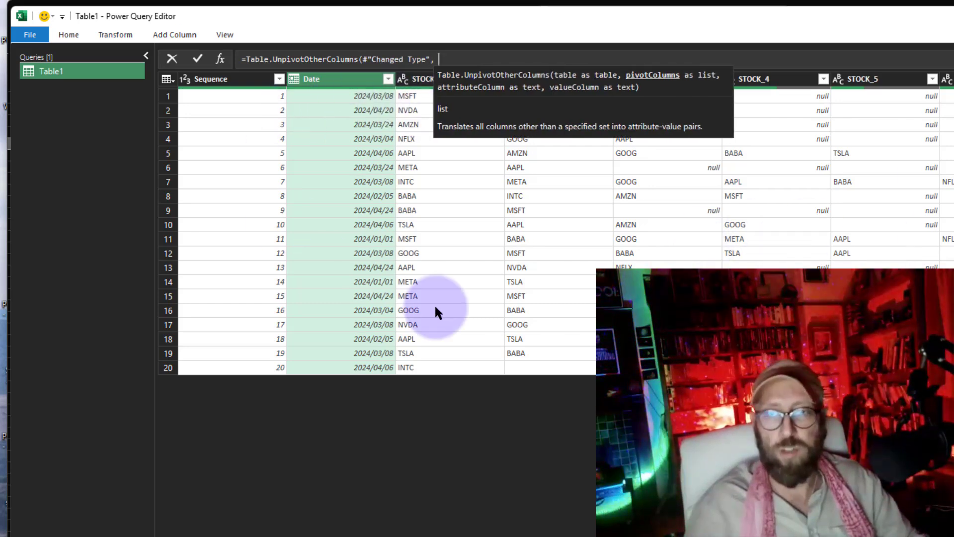
key(Escape)
click(451, 58)
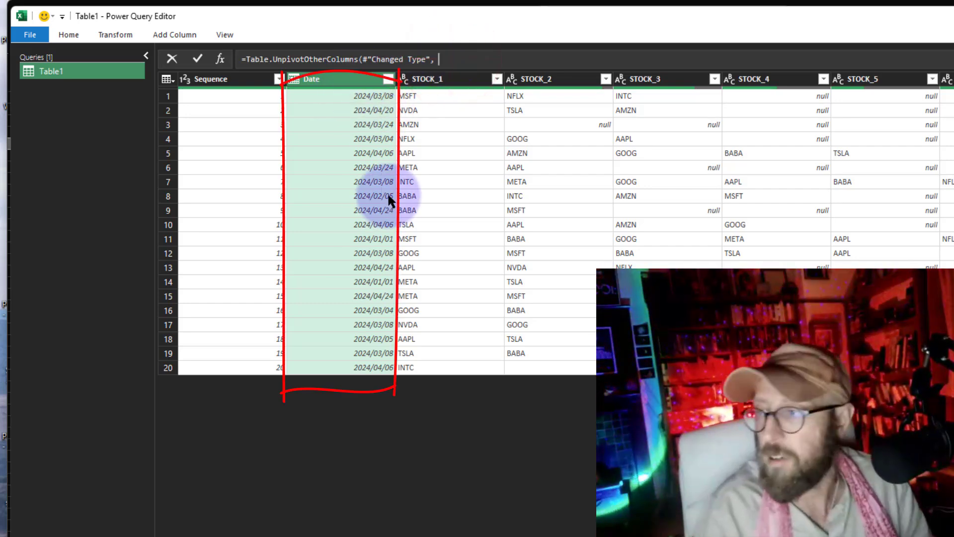
text({"Date"})
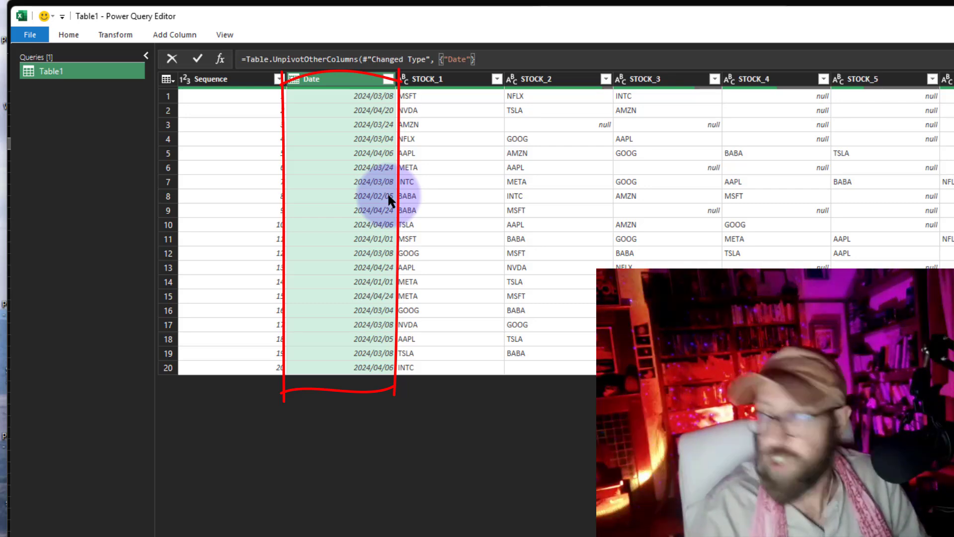
text(, )
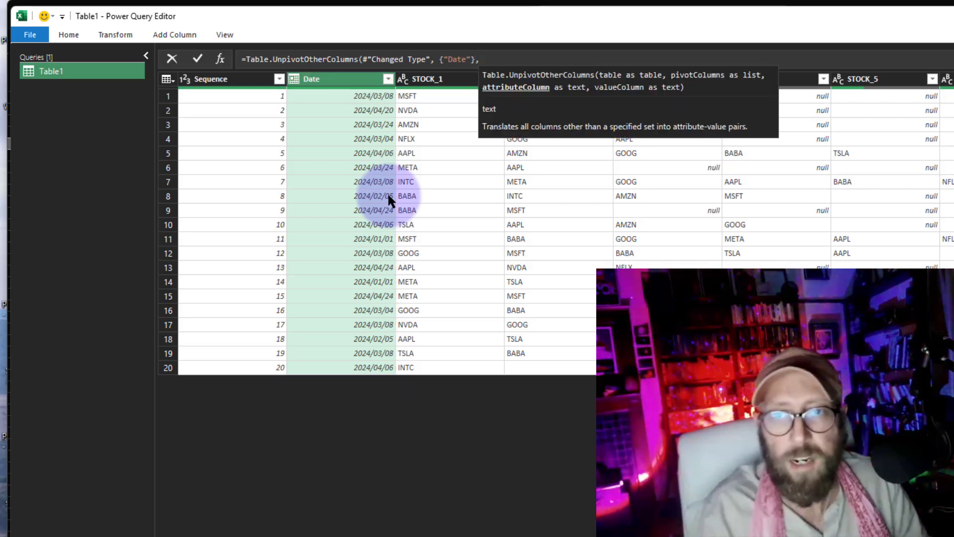
text(")
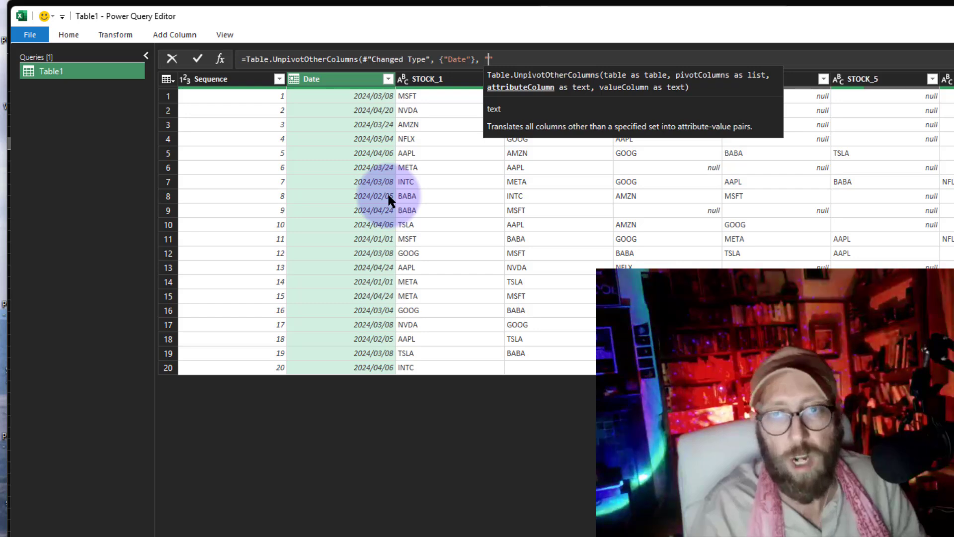
text(Attr)
text(ibutes", )
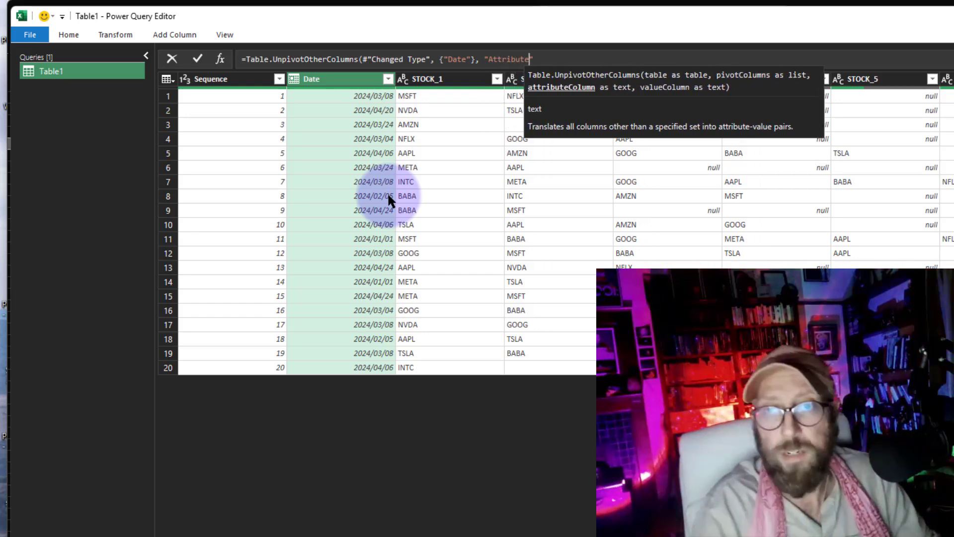
text(")
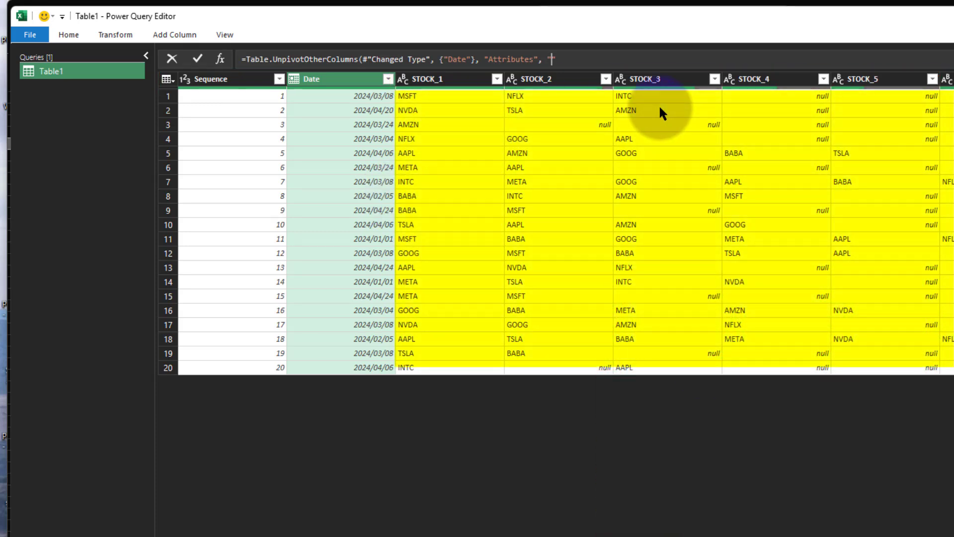
text(Values"))
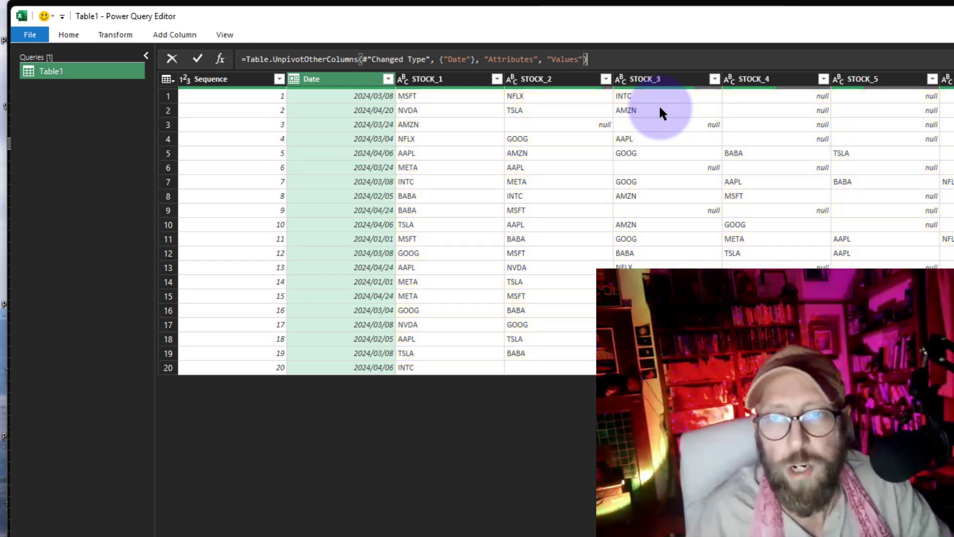
key(Return)
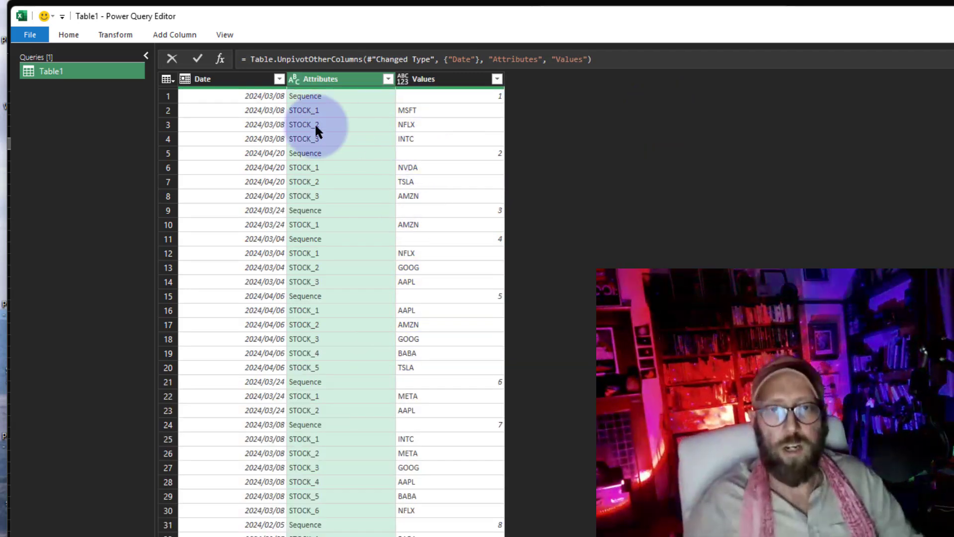
Review the Sequence column in the earlier Changed Type step and the unpivoted result
click(953, 198)
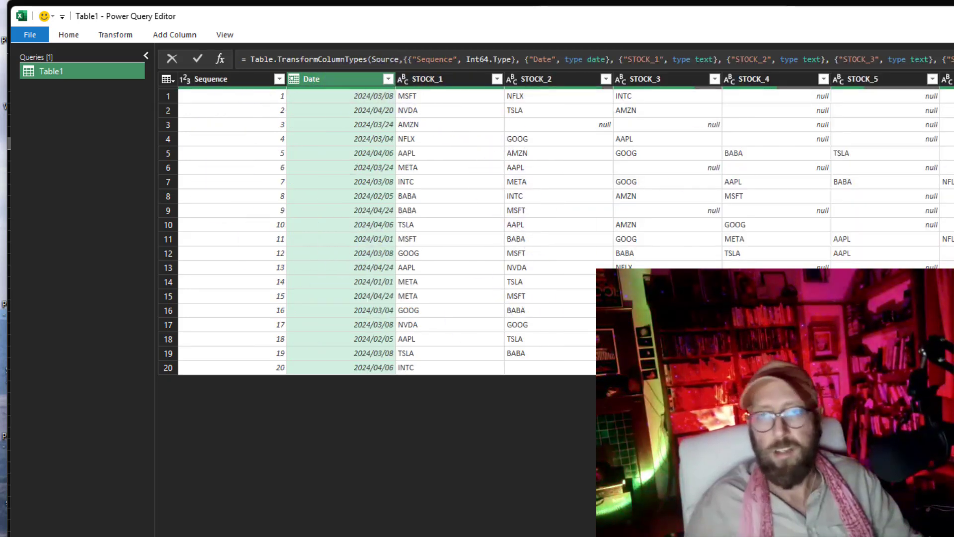
click(953, 211)
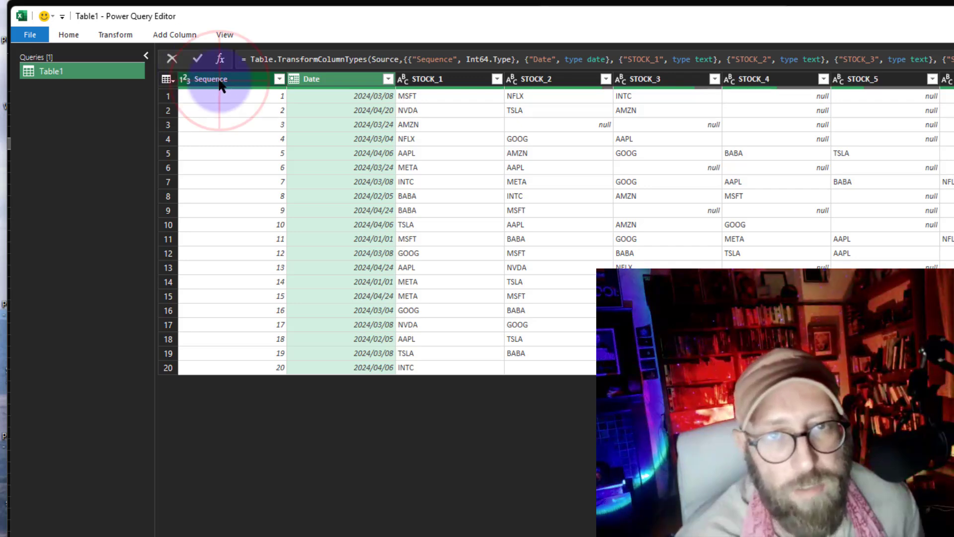
click(221, 83)
right_click(221, 83)
click(528, 180)
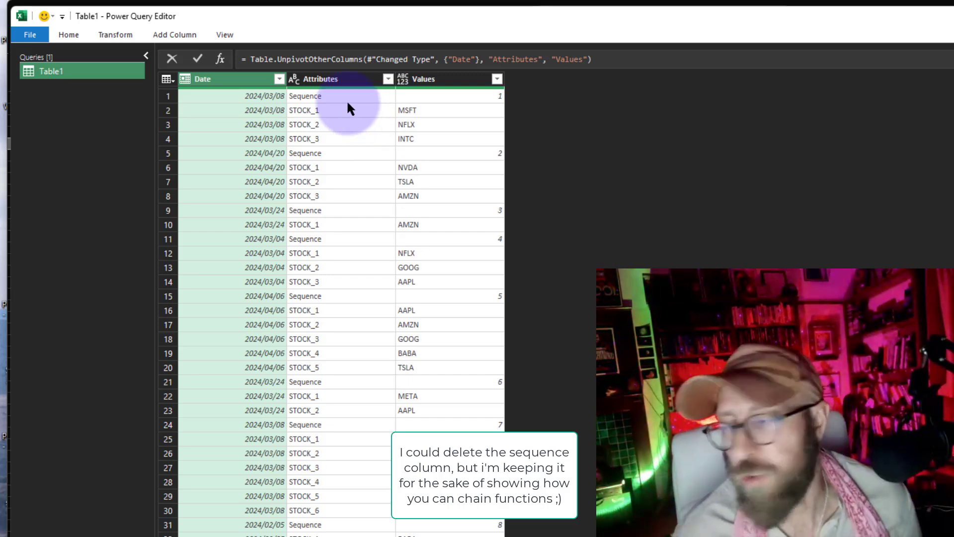
Wrap the unpivot formula in Table.SelectRows with the condition each [Attributes] <> "Sequence" to drop the Sequence rows
click(246, 59)
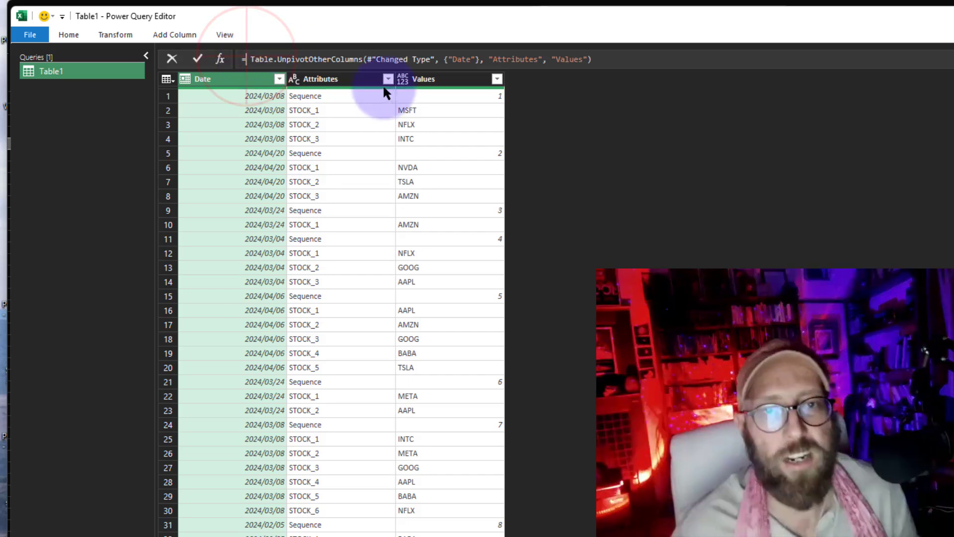
text(tablese)
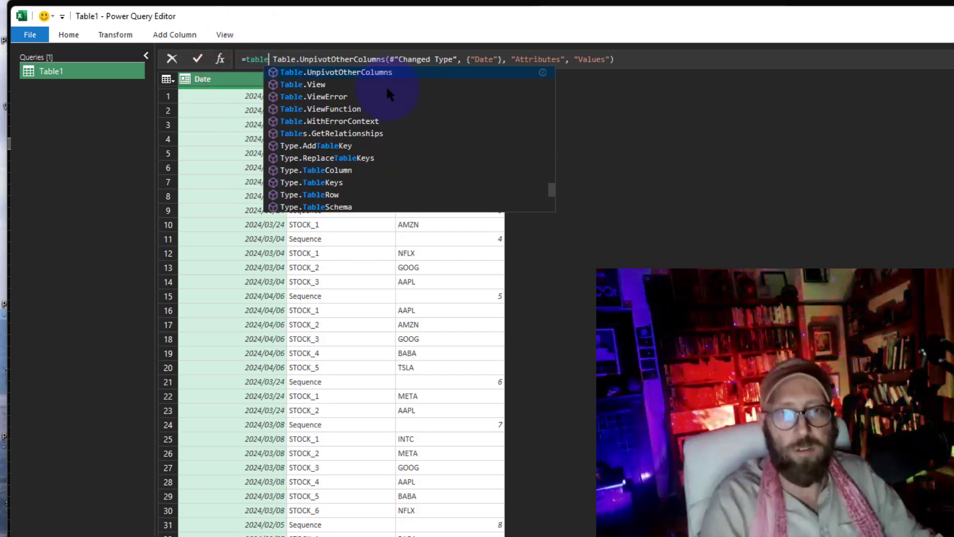
text(le)
key(Down)
key(Tab)
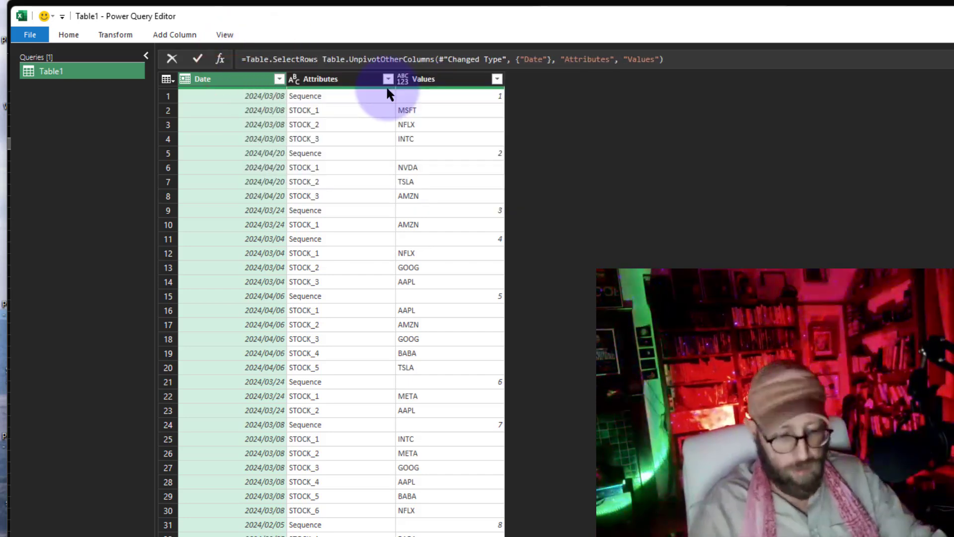
text(()
key(Delete)
key(Delete)
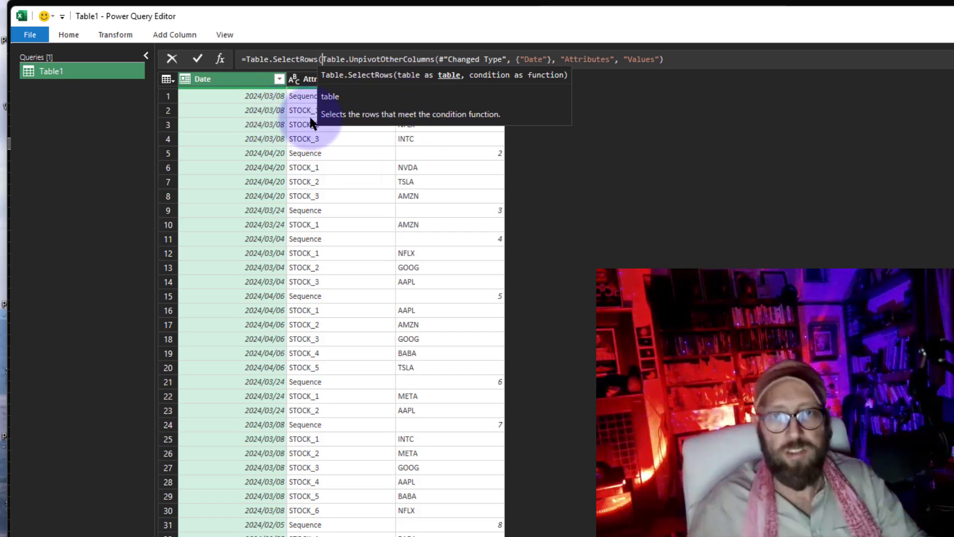
text(, each )
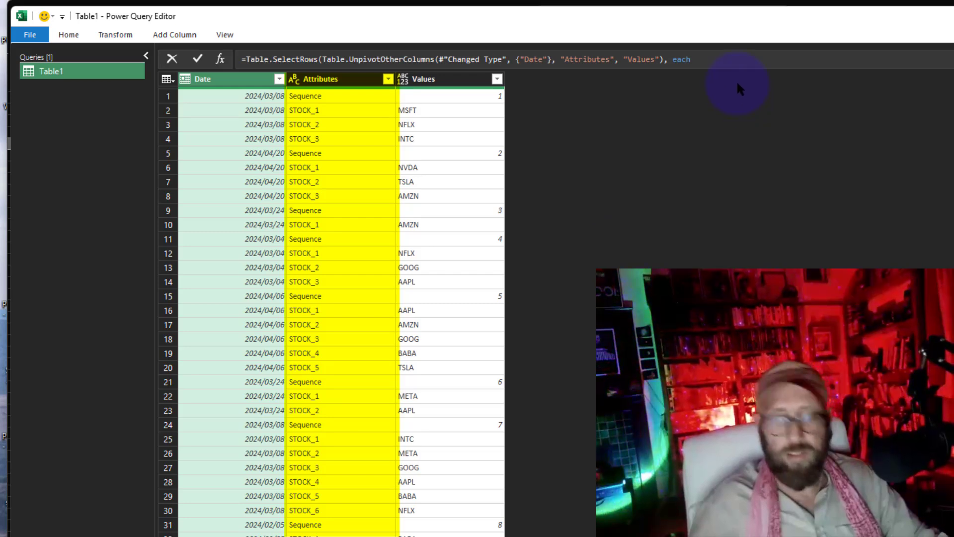
text([Attribute] <)
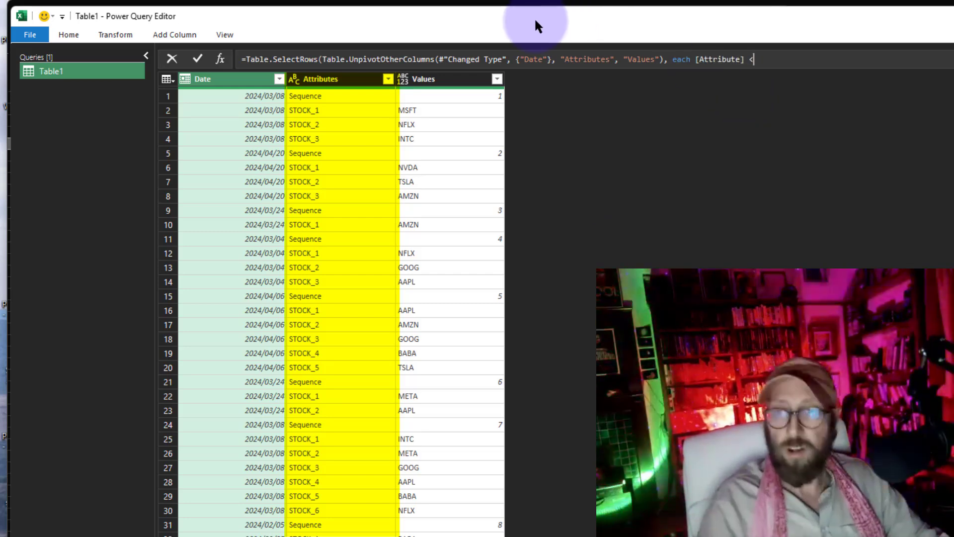
text(> ")
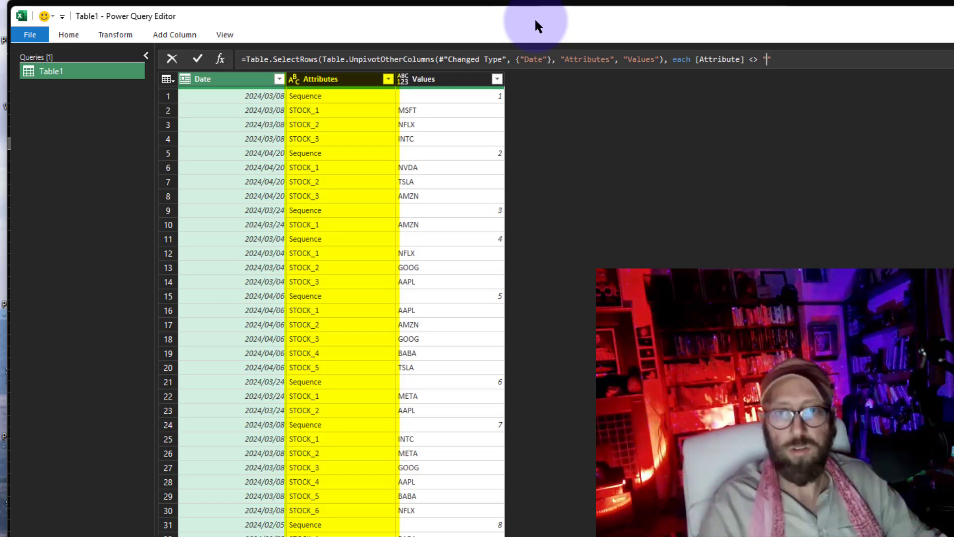
text(Sequence"))
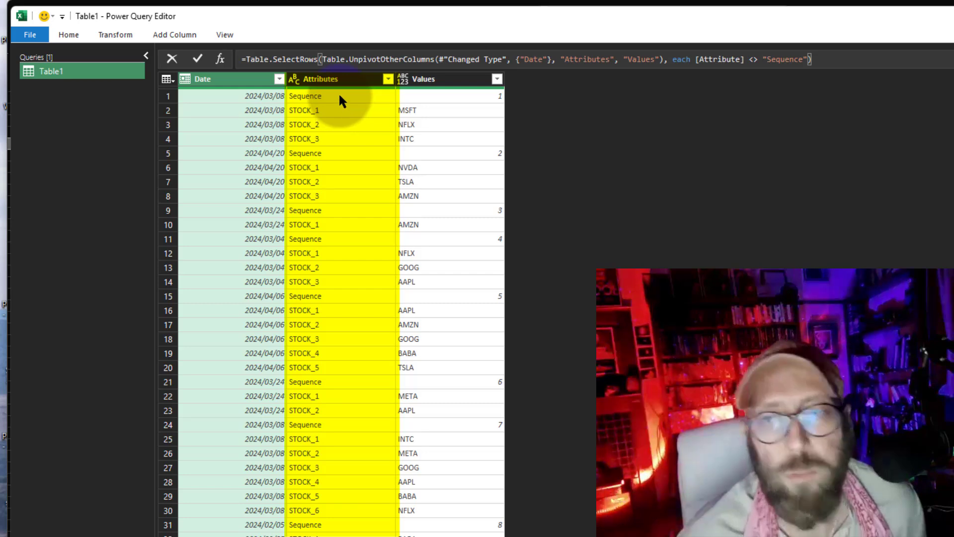
click(826, 59)
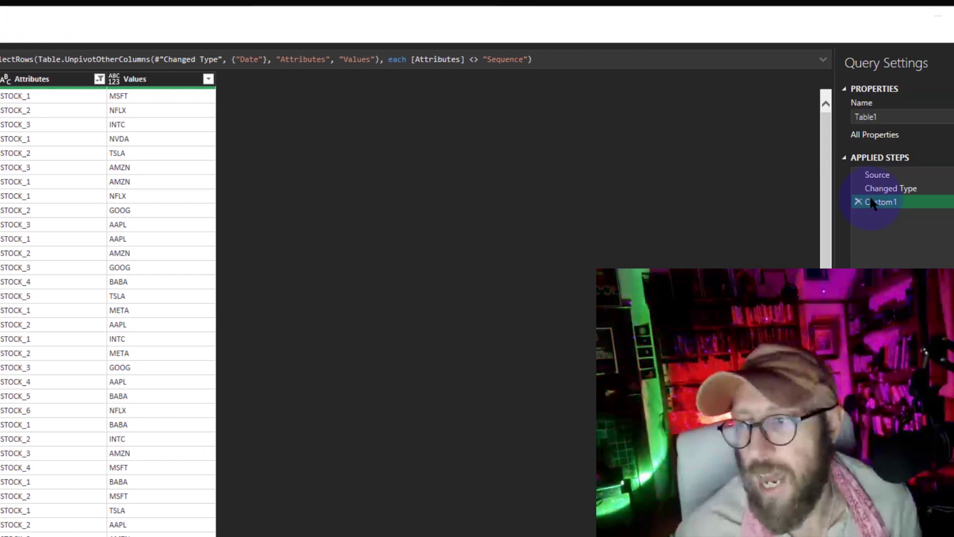
Rename the custom applied step to Unpivot
click(833, 203)
key(F2)
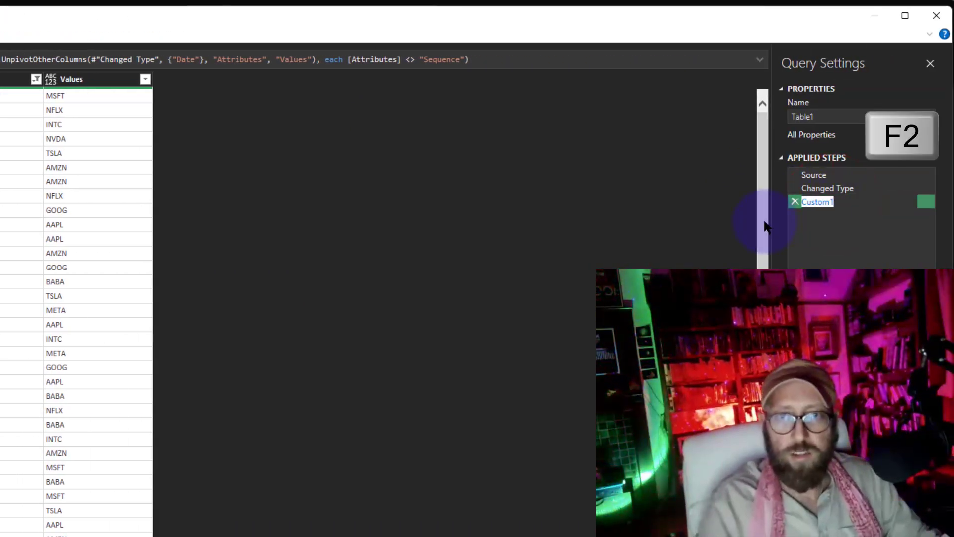
text(Unpivot)
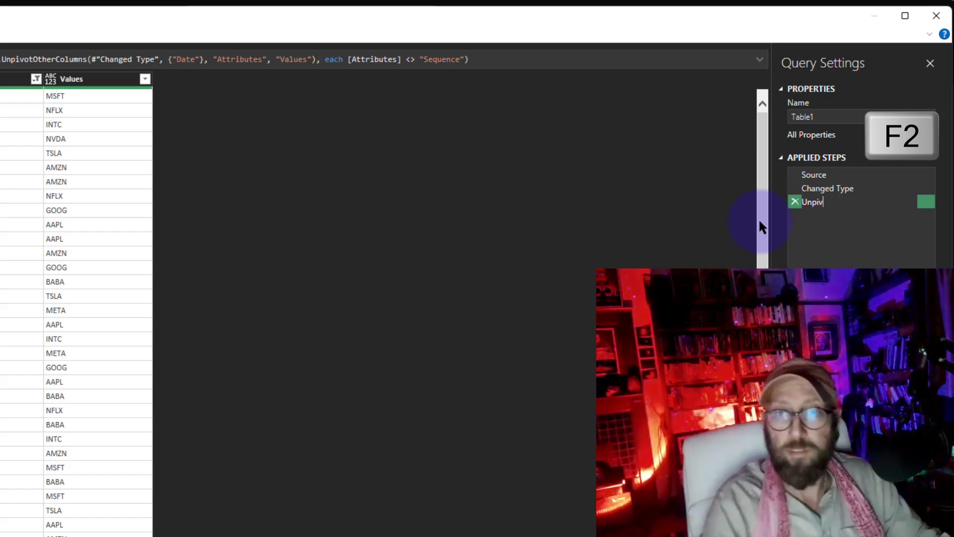
key(Return)
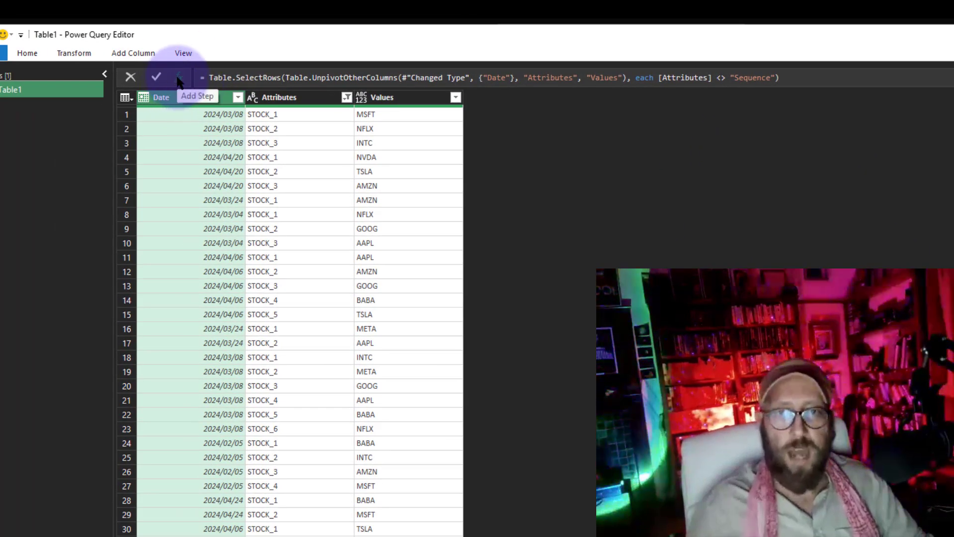
Add a new step to the query that references the Unpivot step
click(179, 78)
click(953, 78)
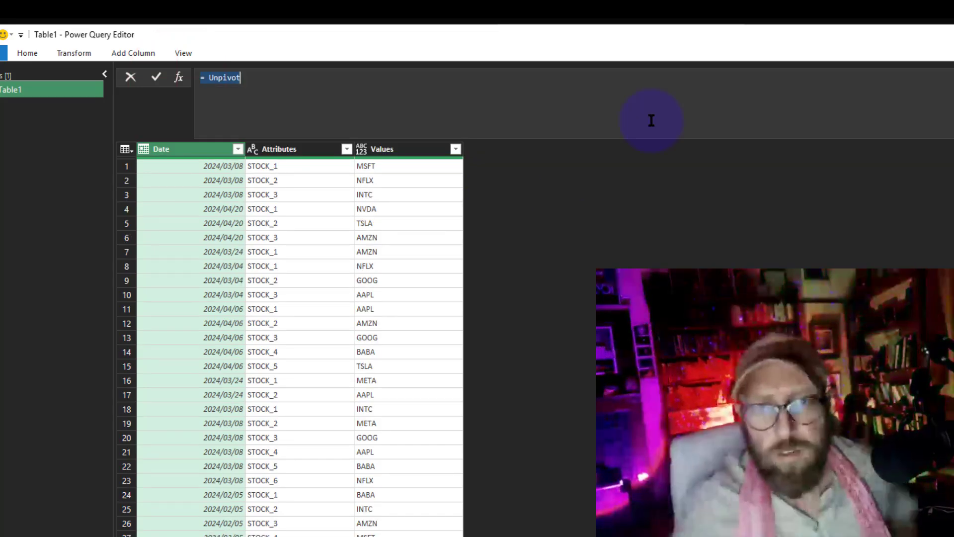
double_click(225, 77)
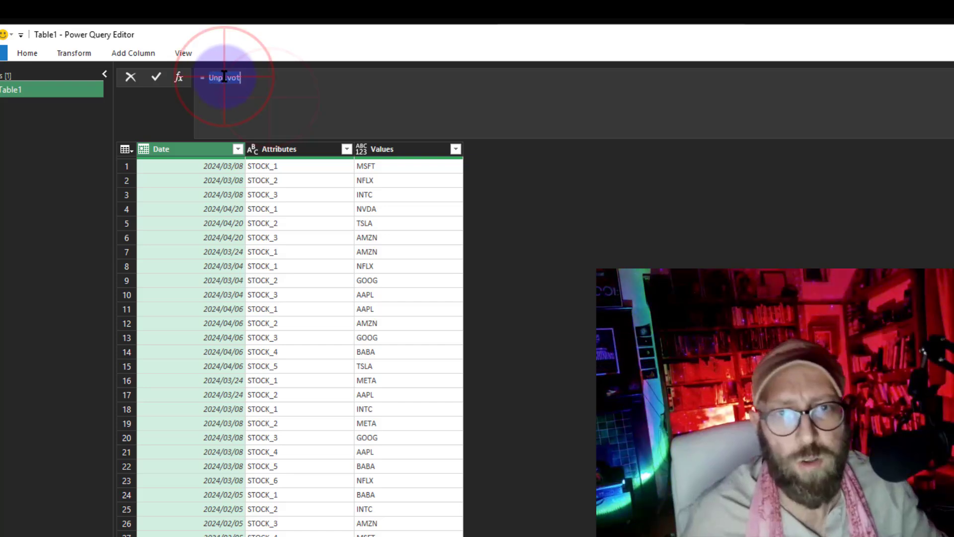
drag(265, 78, 214, 84)
click(204, 78)
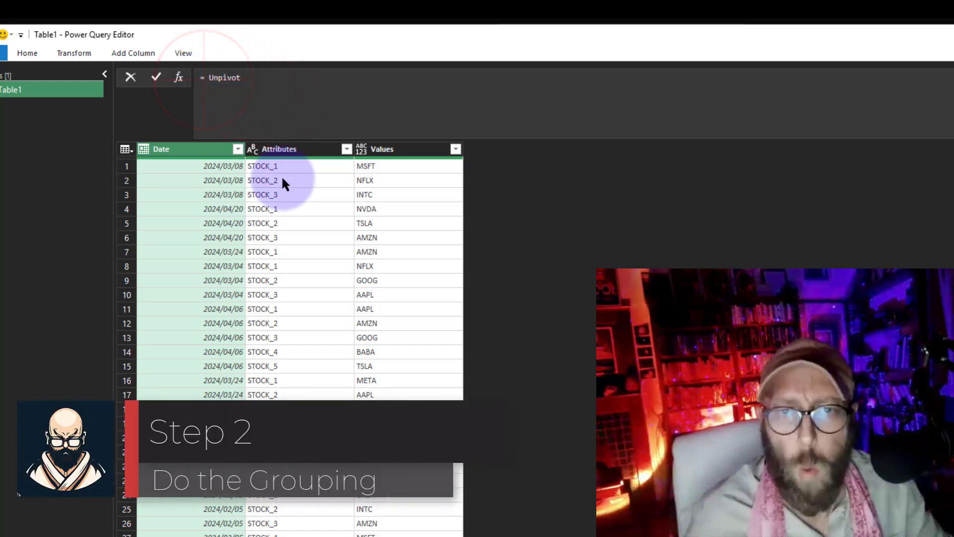
click(213, 167)
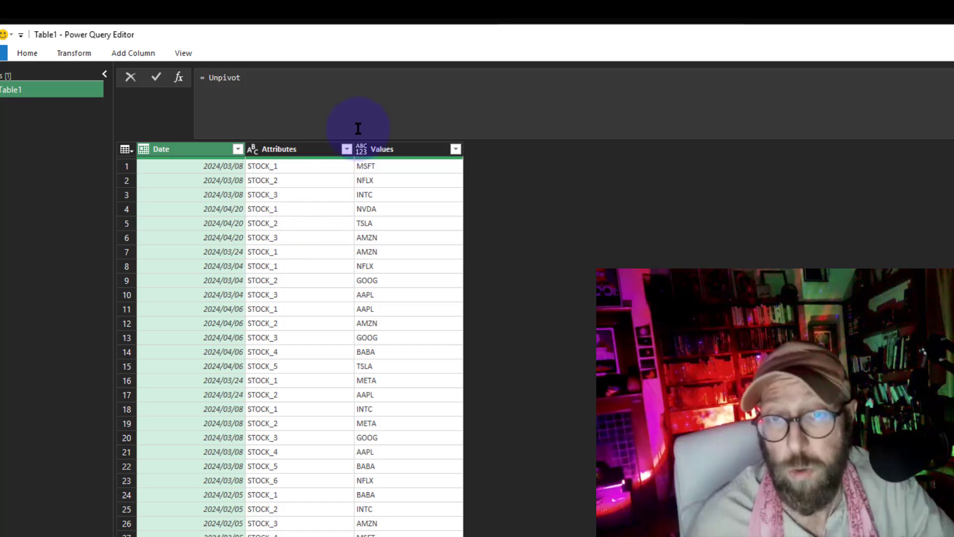
click(208, 78)
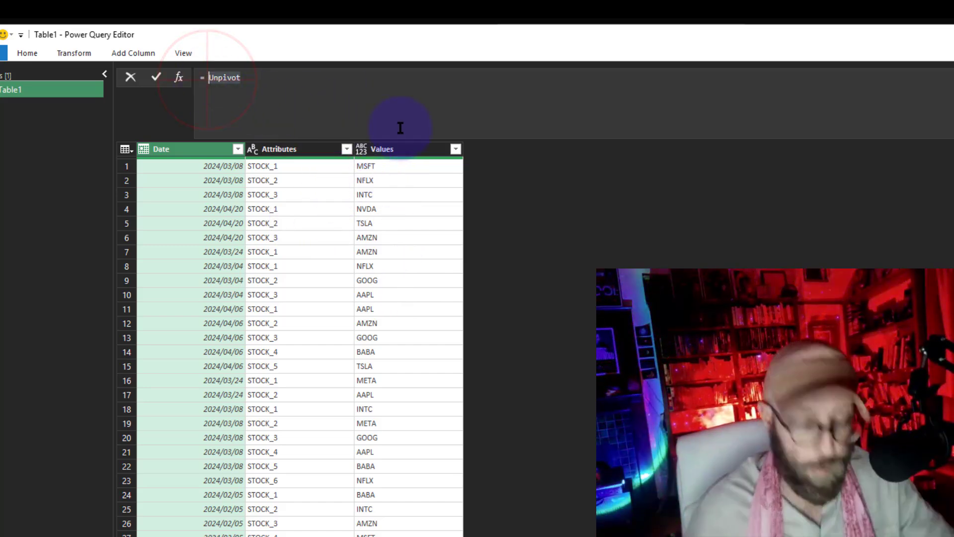
Replace the new step's formula with Table.Group(Unpivot, {"Date", "Attributes"}, {{"Codes", each _}}) to group by date and attribute
key(BackSpace)
text(Table.Group)
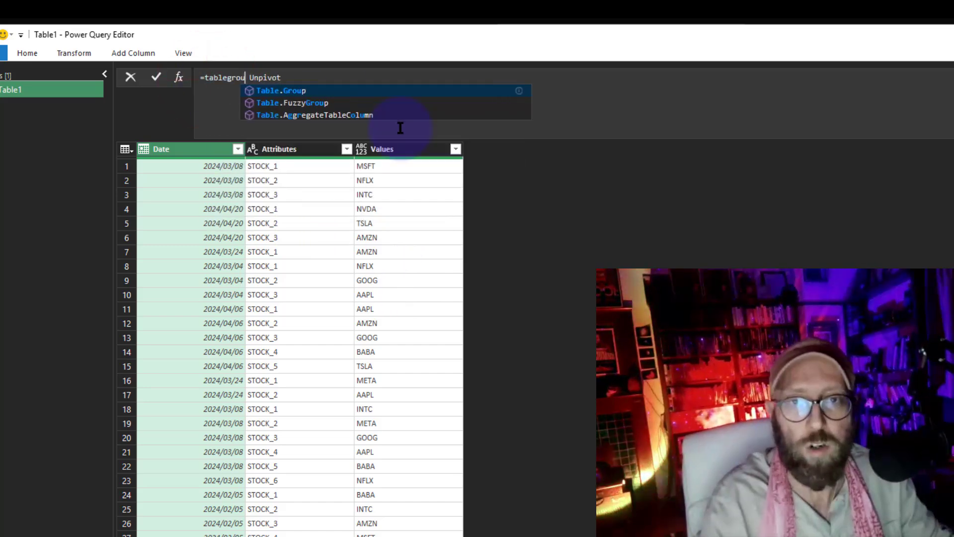
text(()
key(End)
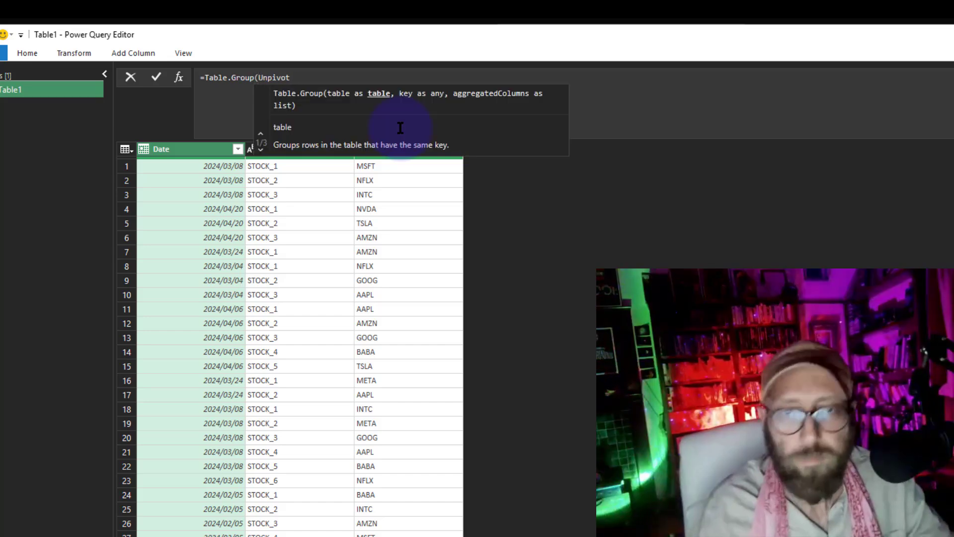
text(,)
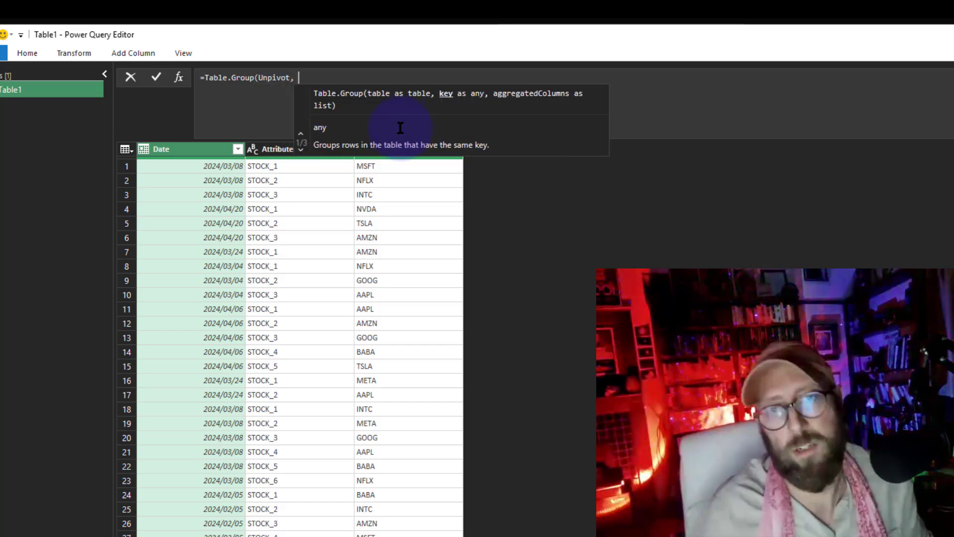
key(shift+Return)
click(249, 101)
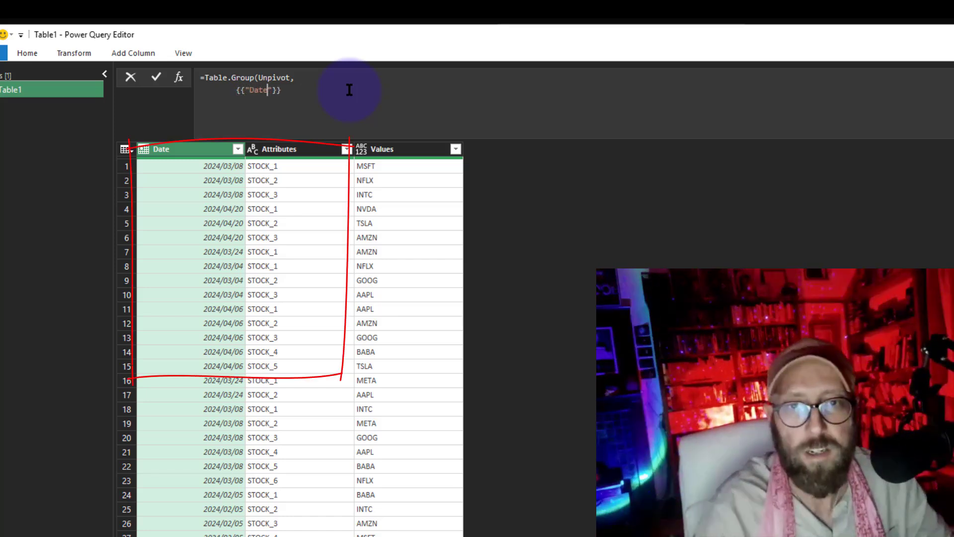
text("Attributes)
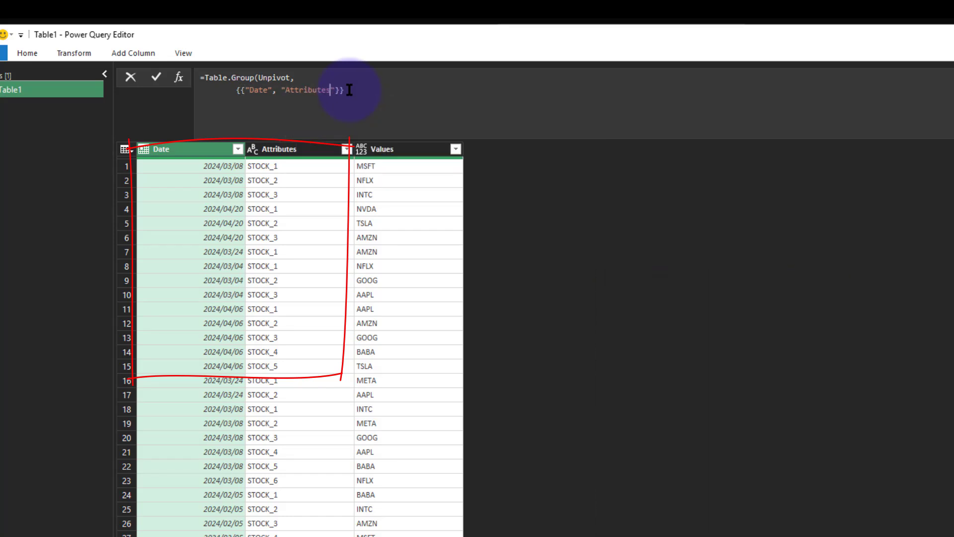
click(353, 93)
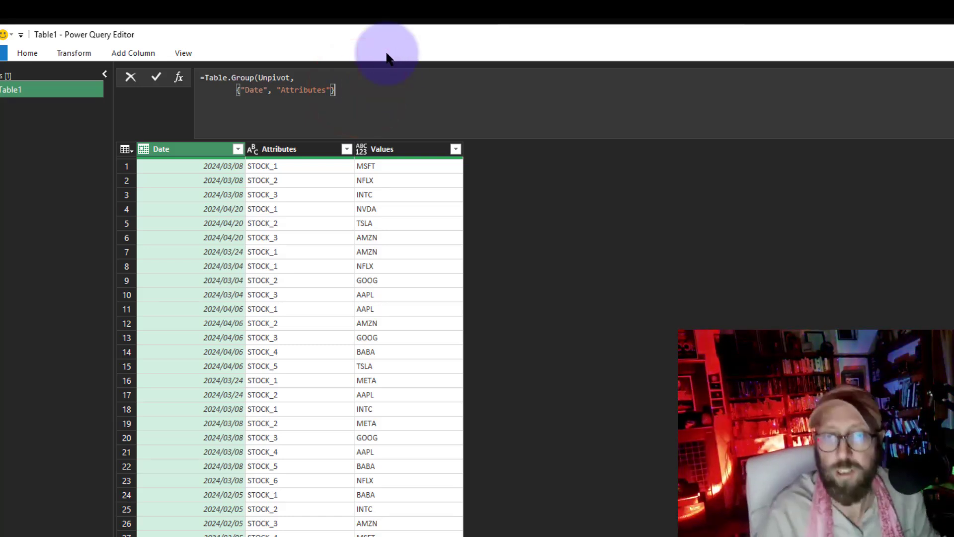
text(,)
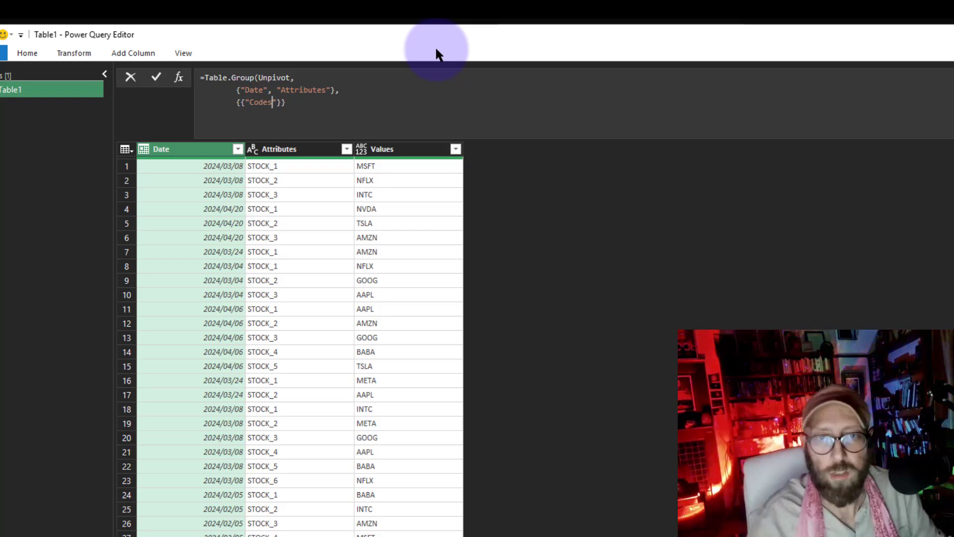
text(, )
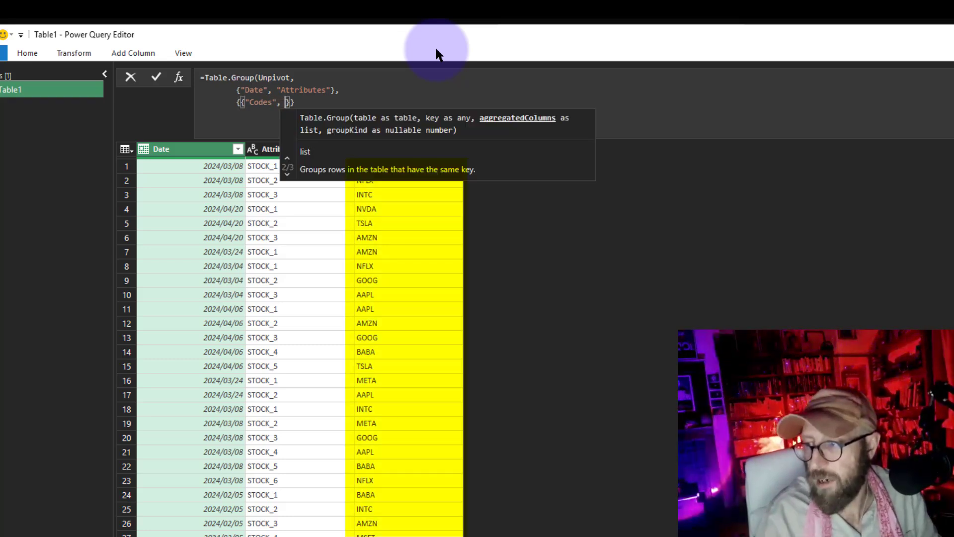
text(each )
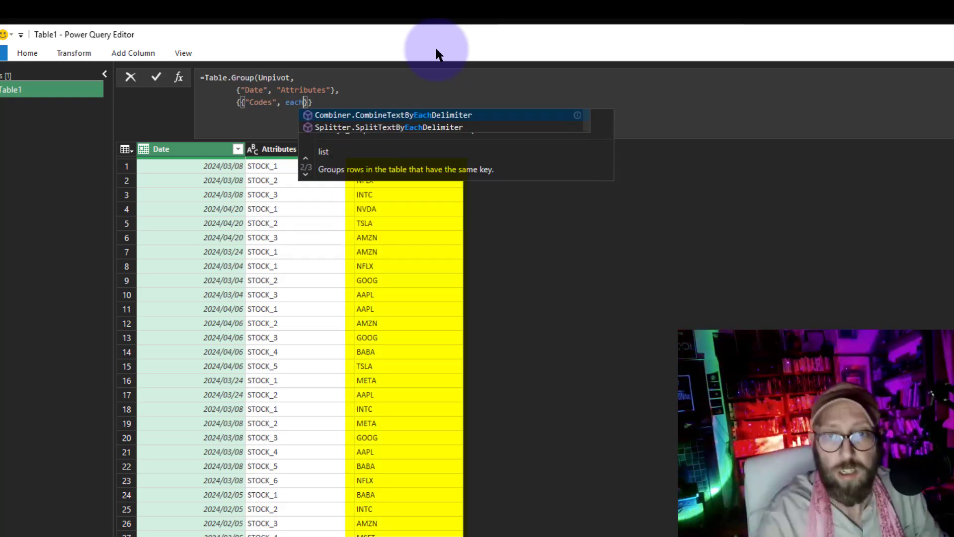
text(_)
key(End)
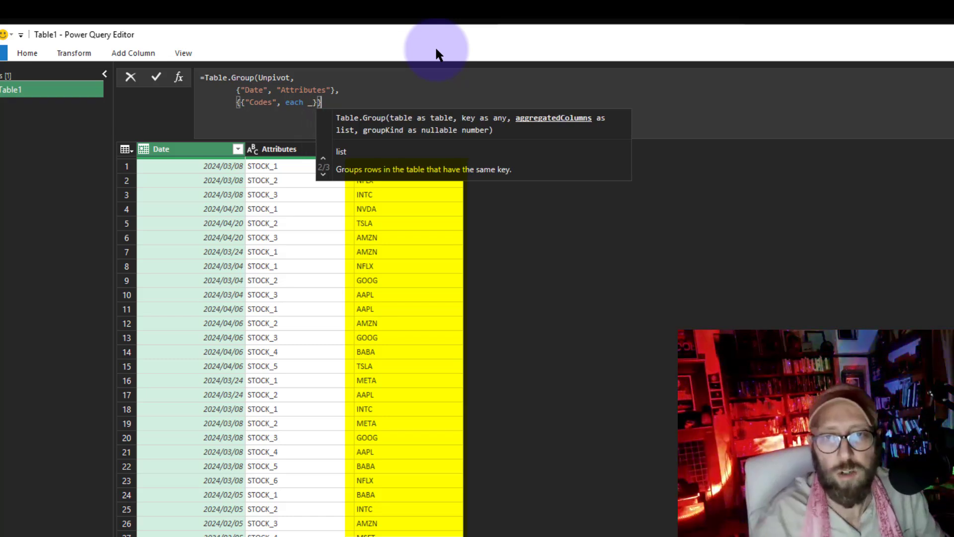
text(,)
key(BackSpace)
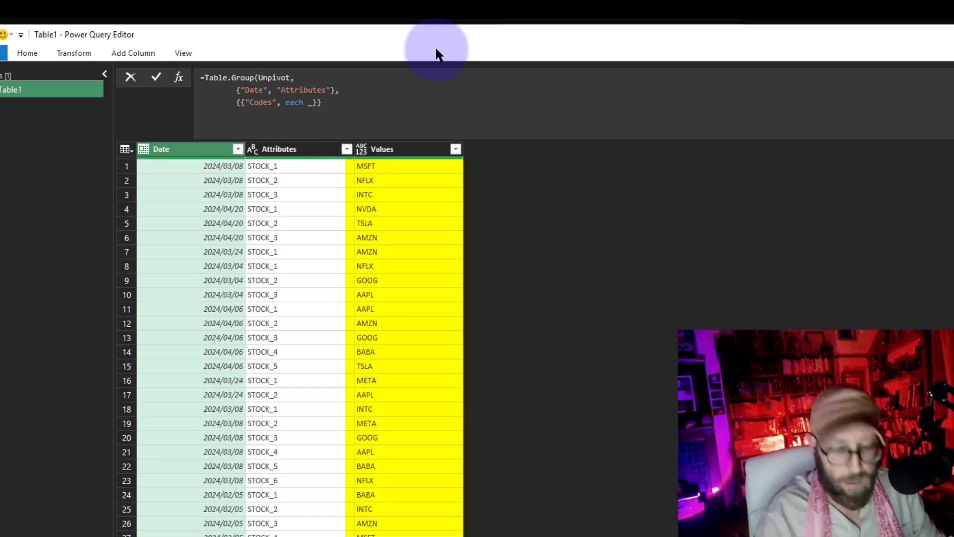
key(Return)
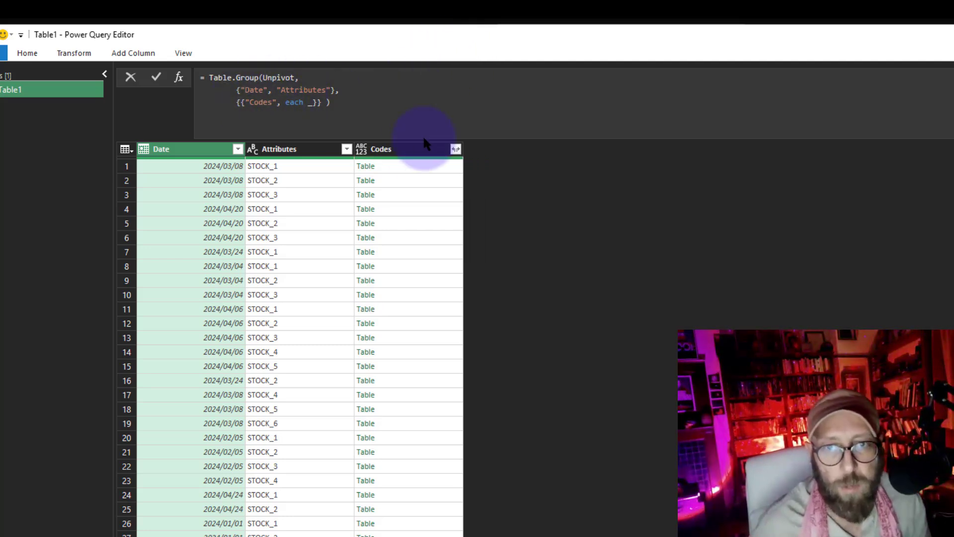
Inspect the nested tables in the Codes column for several date and stock groups
double_click(265, 102)
click(386, 150)
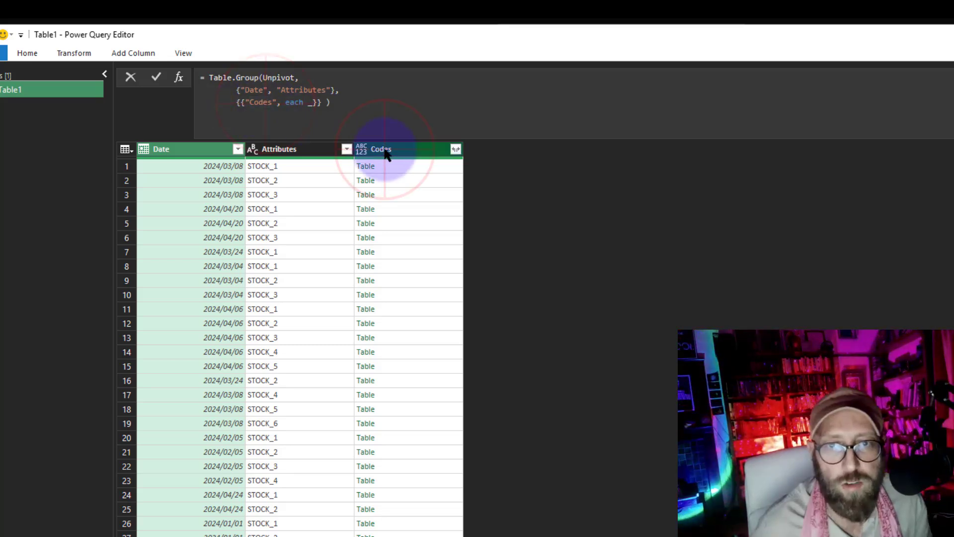
click(309, 104)
text(_)
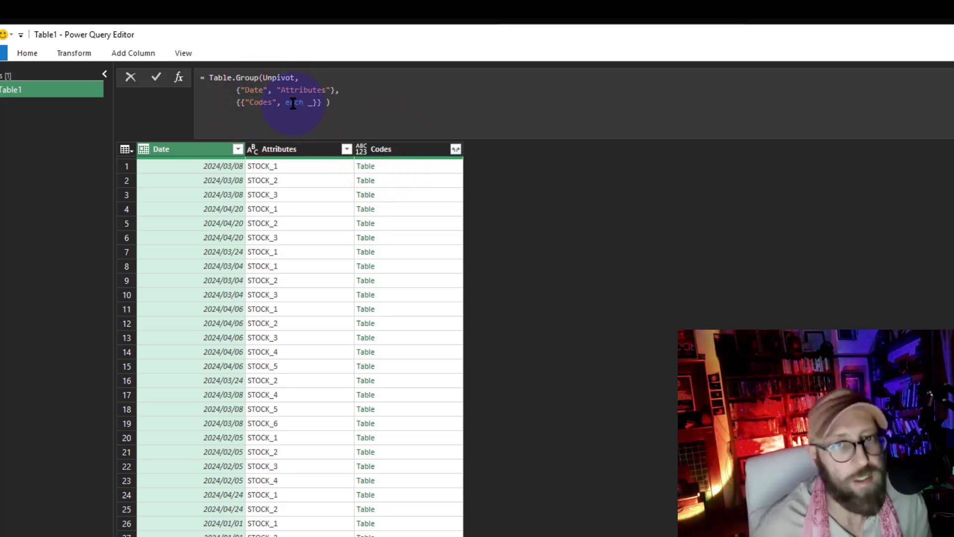
click(401, 164)
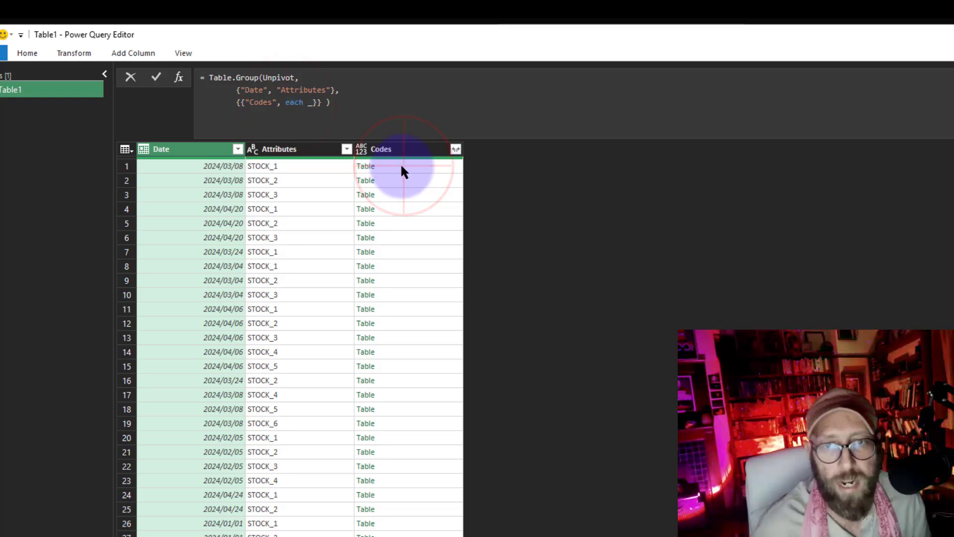
click(404, 168)
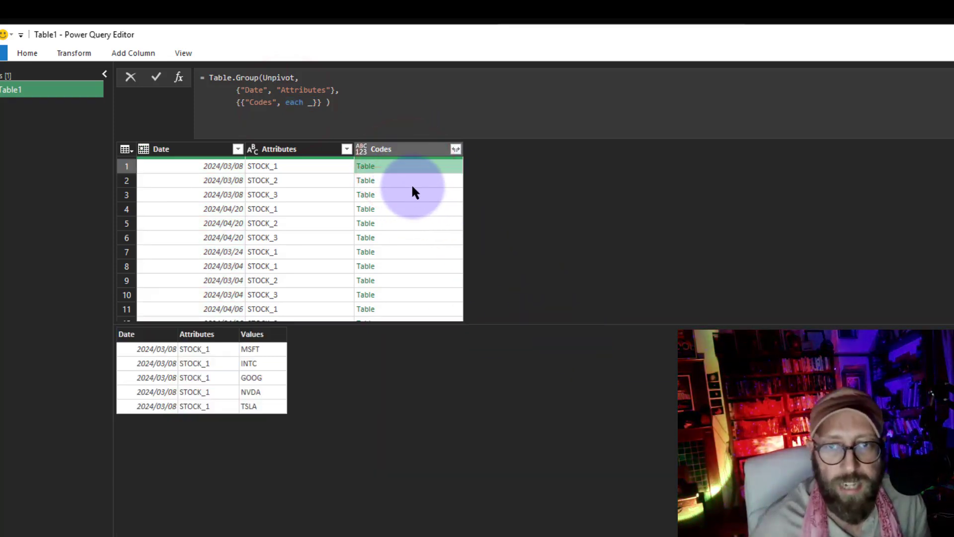
click(412, 182)
click(415, 194)
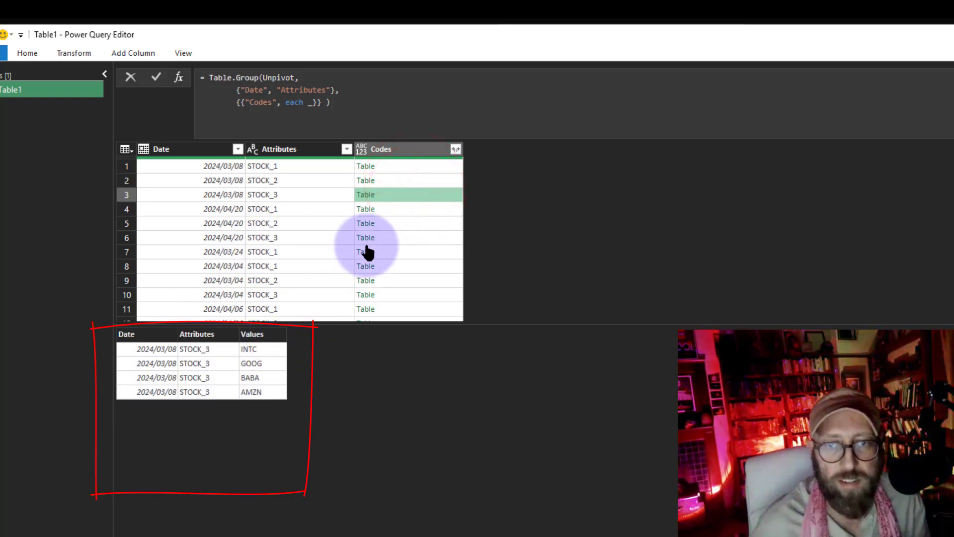
click(404, 223)
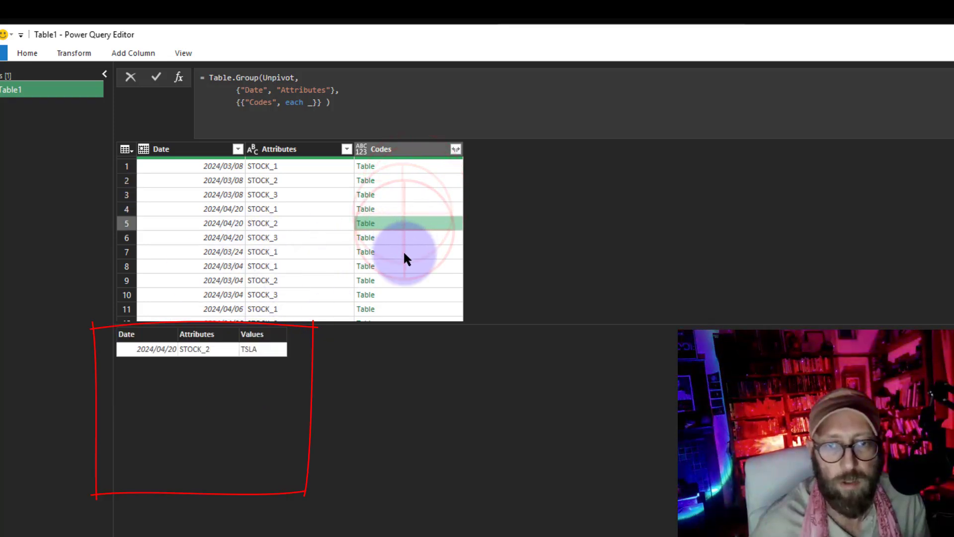
Preview more of the nested Codes tables to compare the stock values inside each group
click(404, 252)
click(402, 280)
click(404, 237)
click(403, 180)
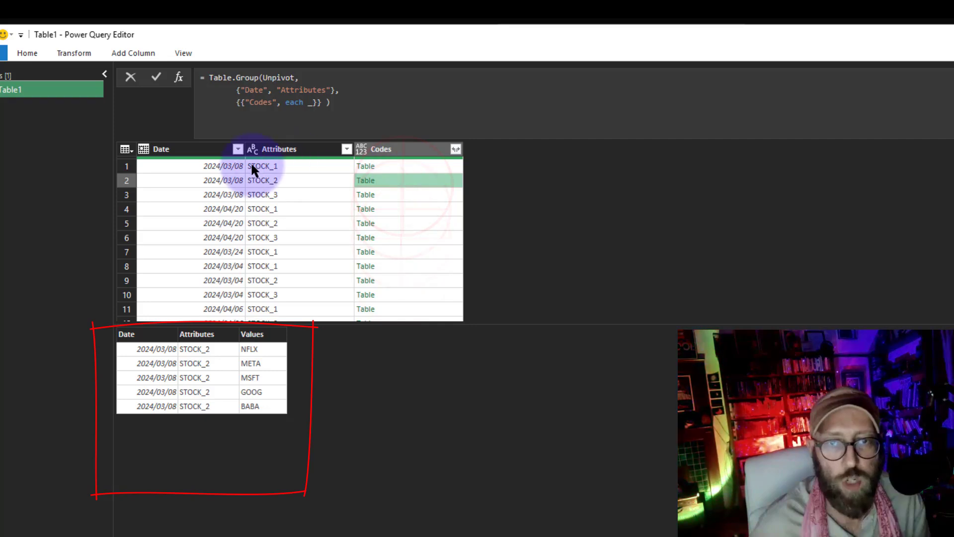
click(409, 166)
click(409, 210)
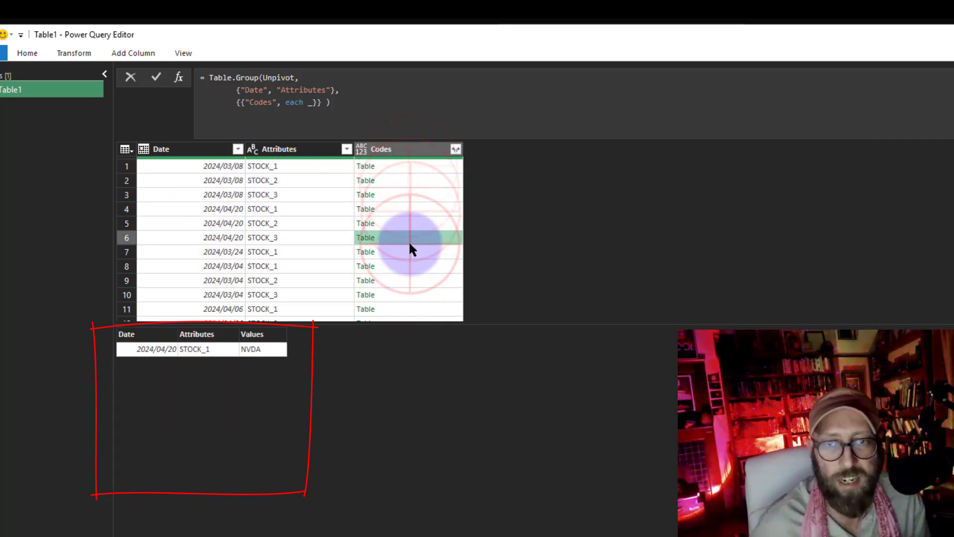
click(402, 182)
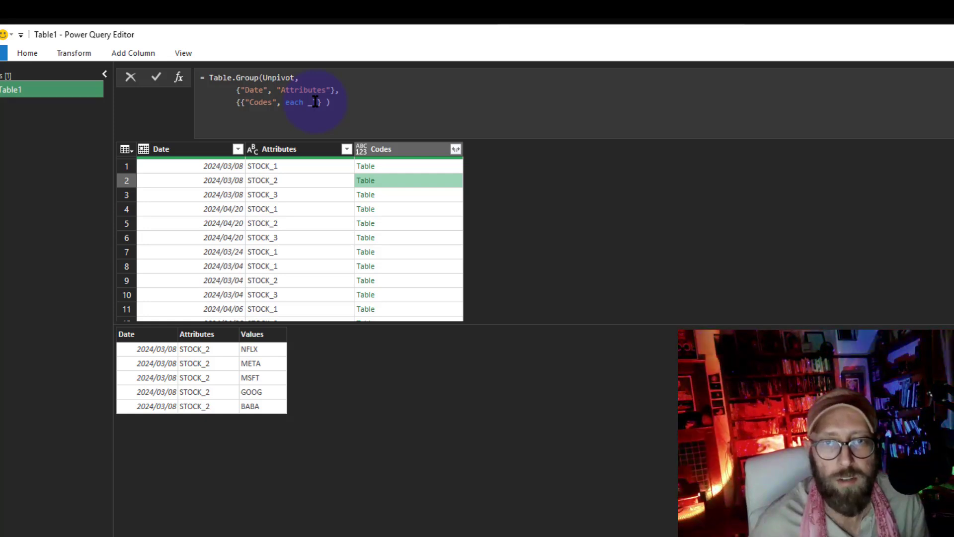
click(395, 167)
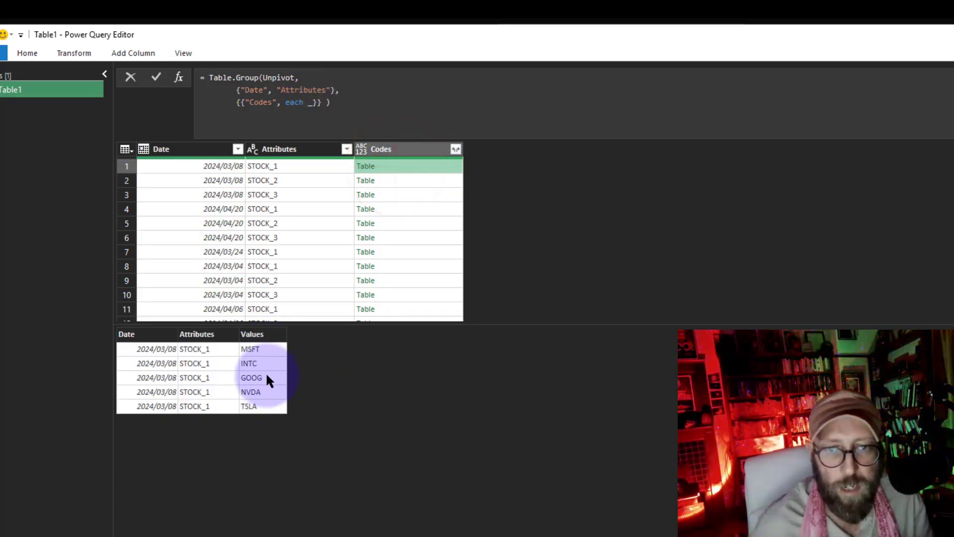
Change the group aggregation to each _[Values] so every group returns a list of ticker values
click(315, 104)
key(Left)
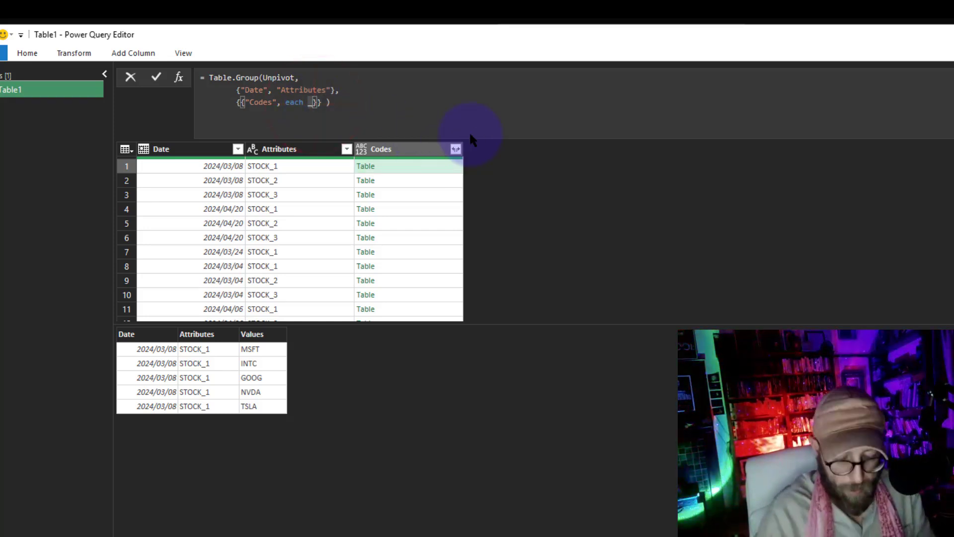
text([Values)
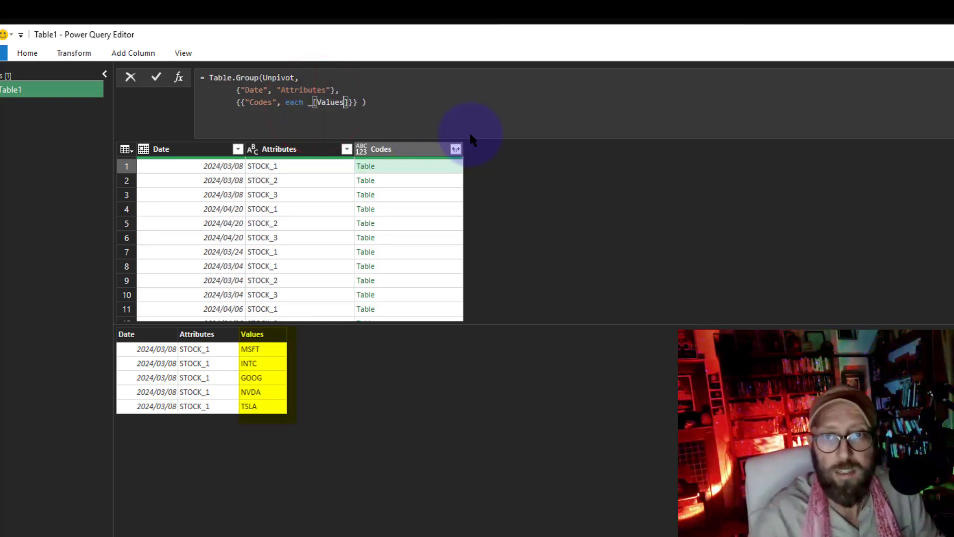
key(Return)
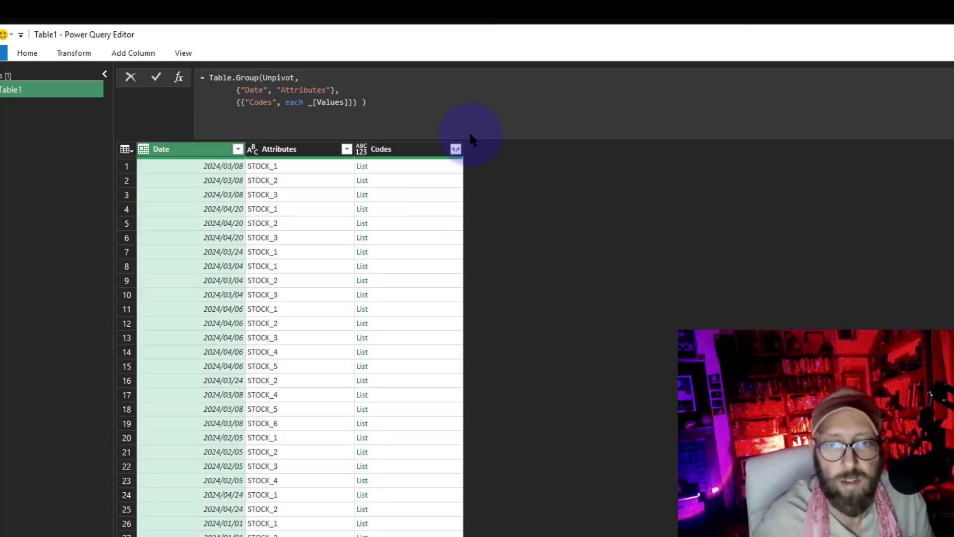
Inspect the lists in the Codes column for several date and stock groups
click(397, 166)
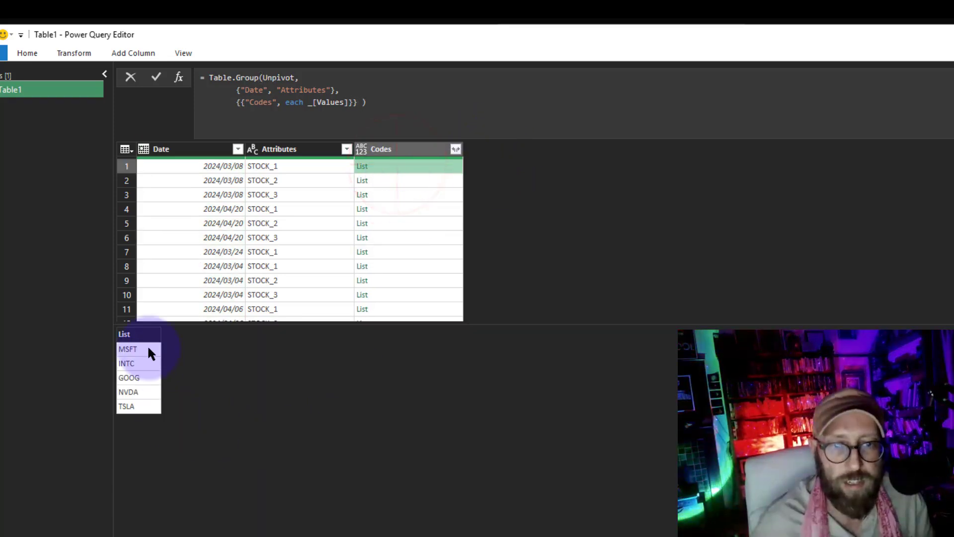
click(407, 180)
click(408, 195)
click(408, 213)
click(408, 250)
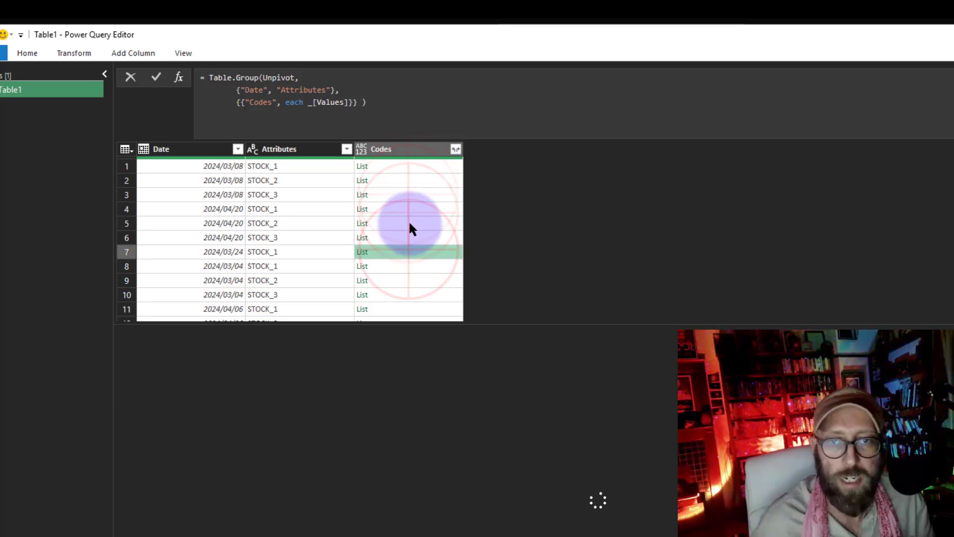
click(409, 223)
click(404, 195)
click(399, 165)
click(405, 217)
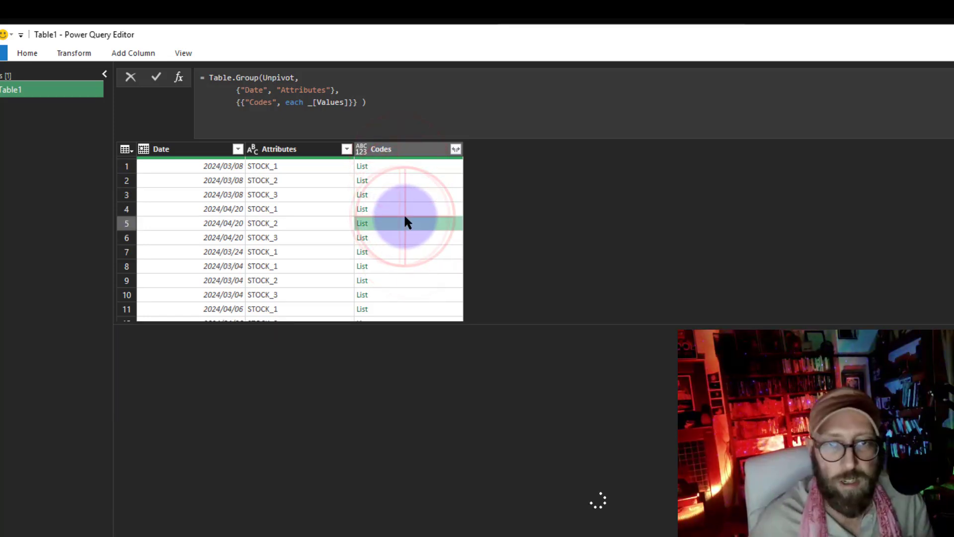
click(402, 166)
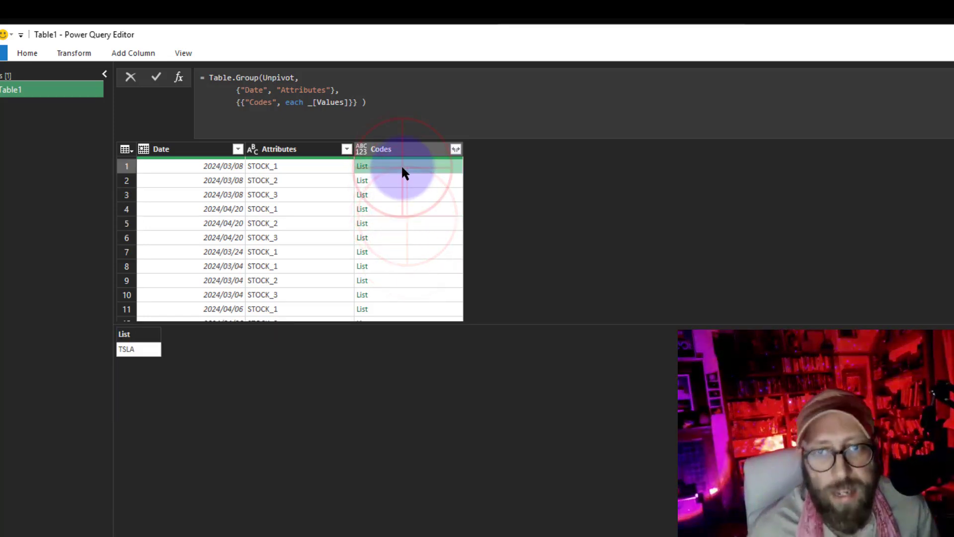
click(402, 207)
click(386, 169)
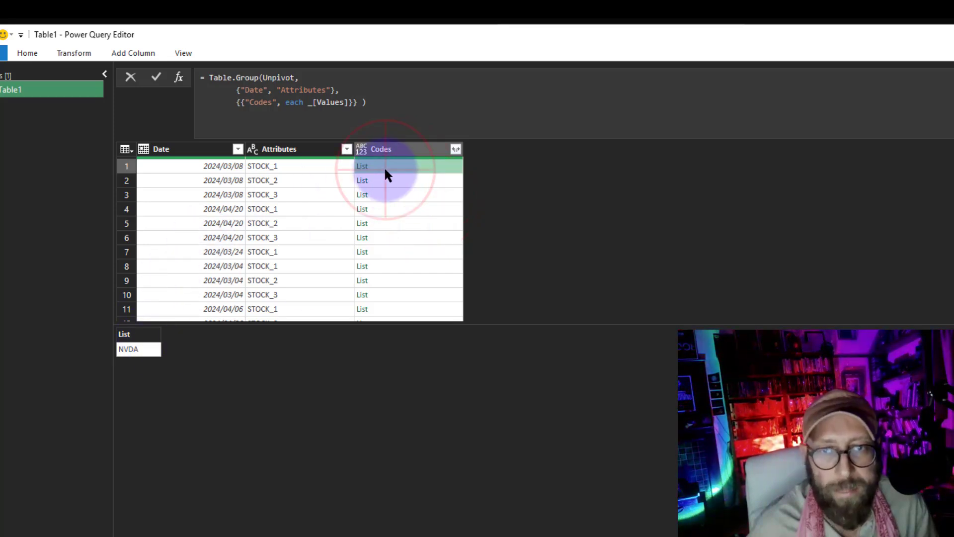
Wrap the values in Text.Combine(_[Values],",") to join each group's tickers with commas
click(307, 102)
text(_)
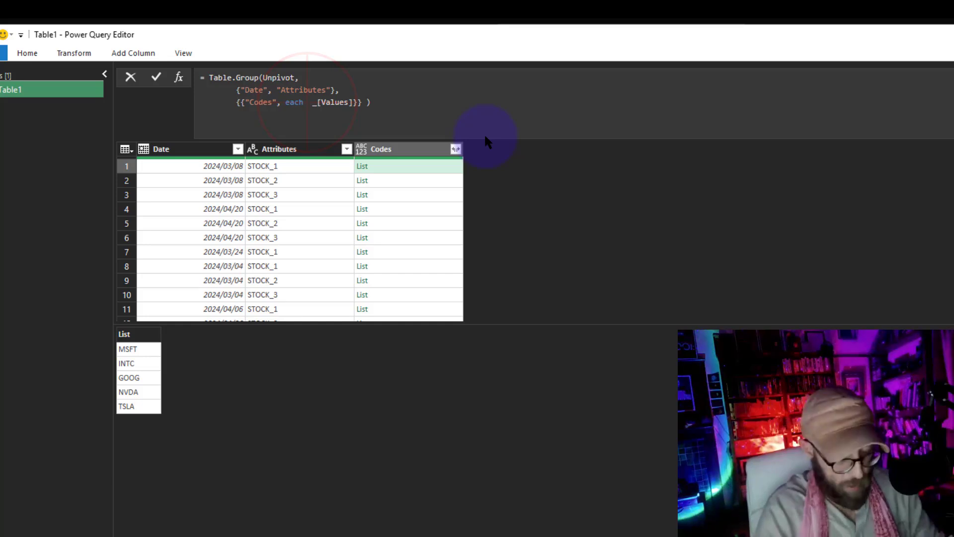
text(Text.Combine()
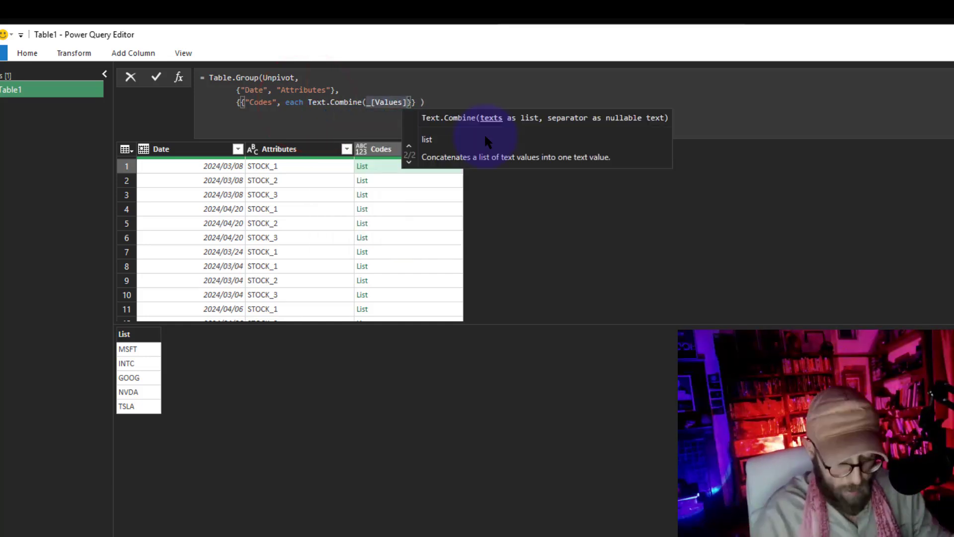
text(,",")
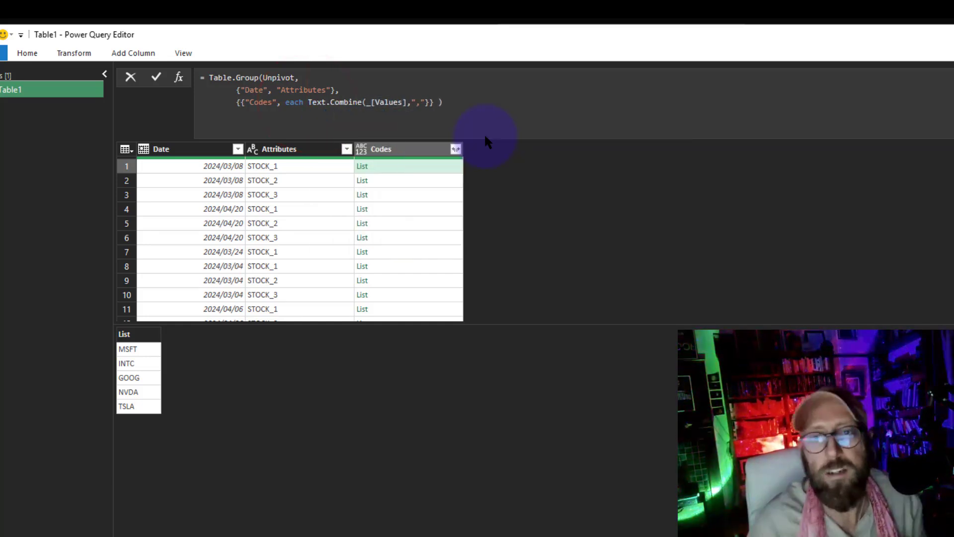
key(Right)
key(Right)
key(Right)
key(Right)
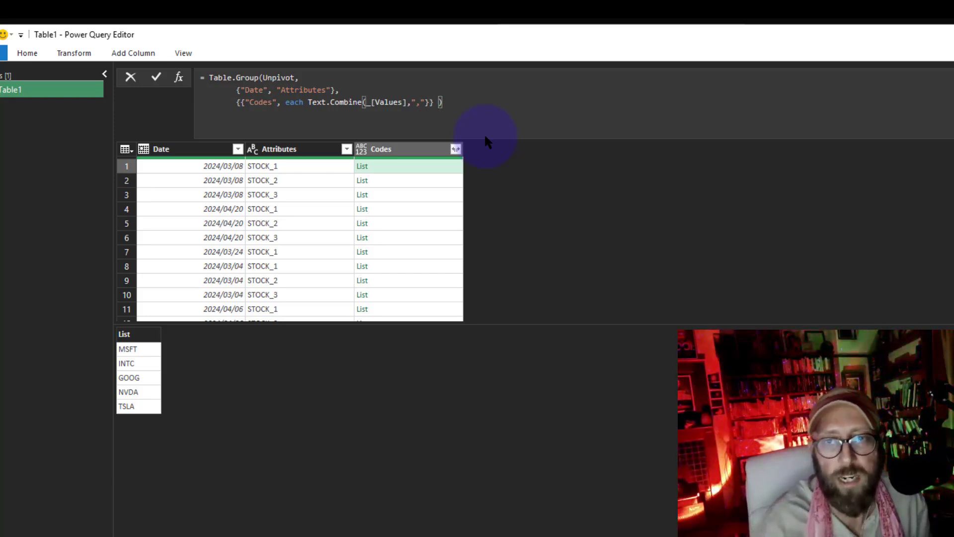
text())
key(Return)
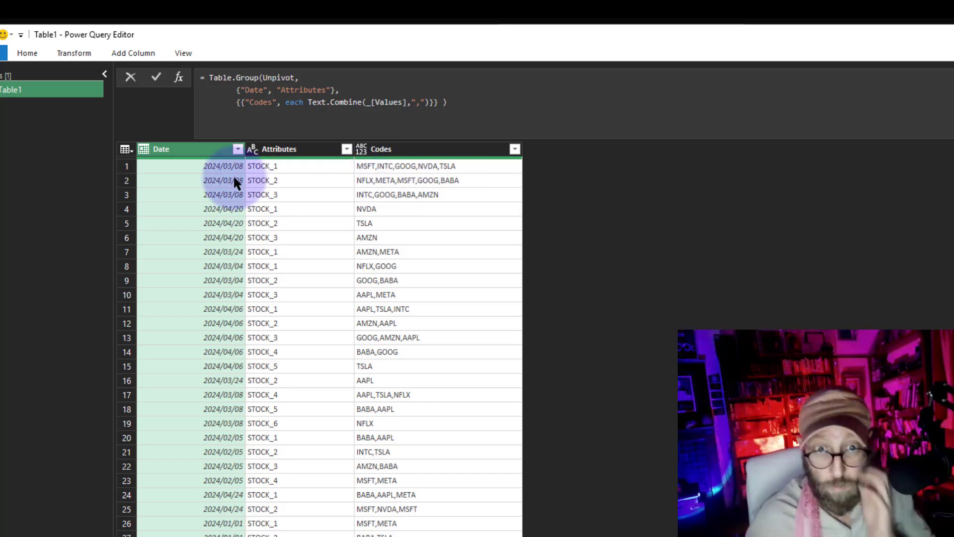
Check the combined ticker strings in the Codes column and enlarge the preview area
click(427, 169)
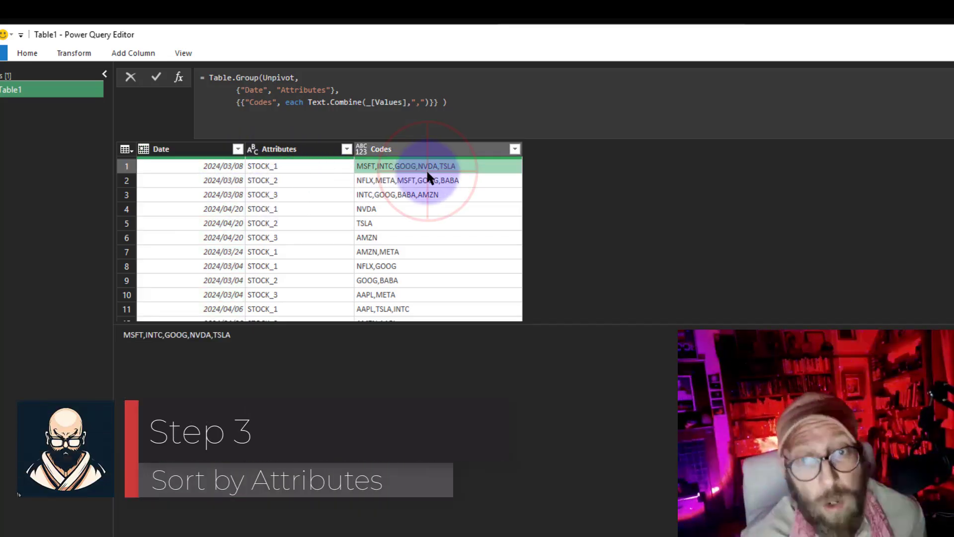
click(423, 238)
click(422, 266)
drag(553, 327, 552, 487)
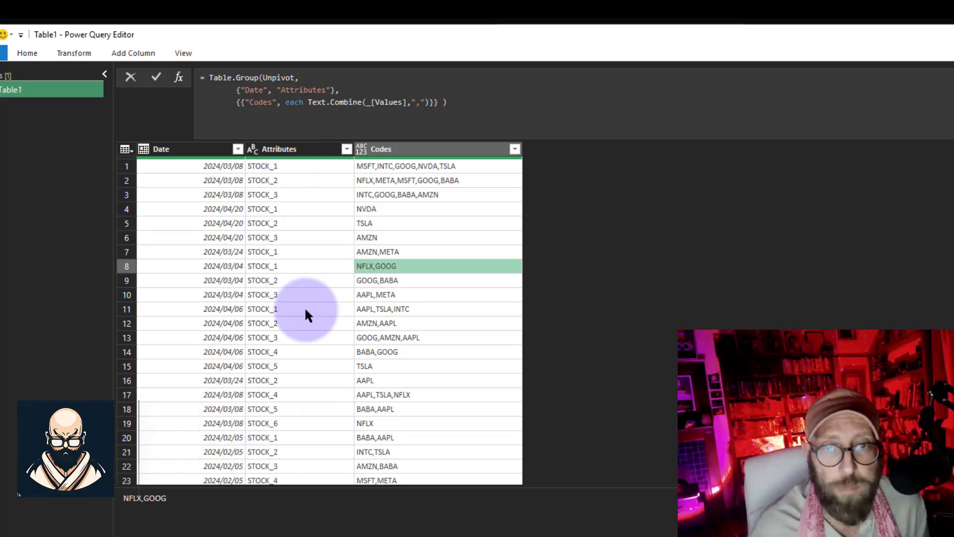
Wrap the grouping formula in Table.Sort with {{"Attributes", Order.Ascending}} to sort by Attributes
click(209, 78)
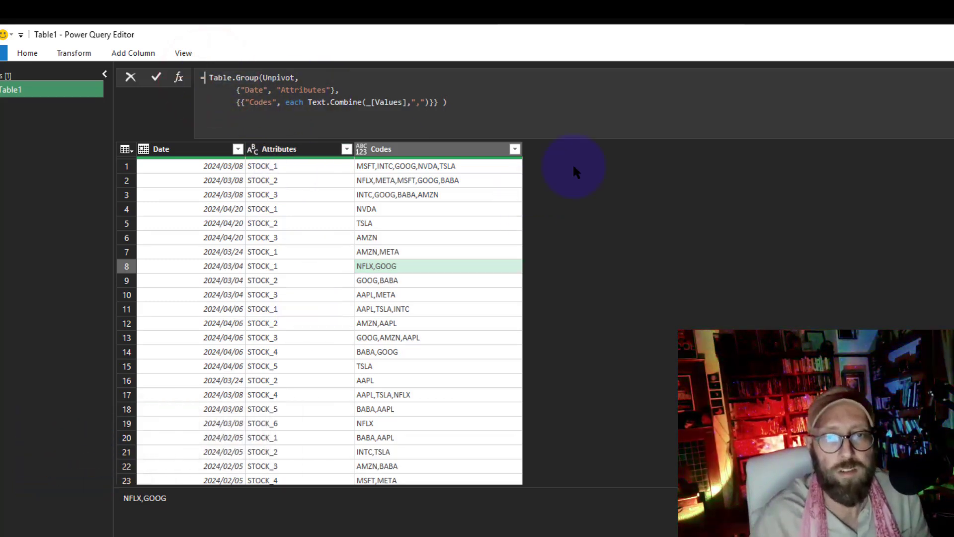
click(458, 102)
drag(385, 103, 210, 79)
click(206, 78)
text(Table.Sort)
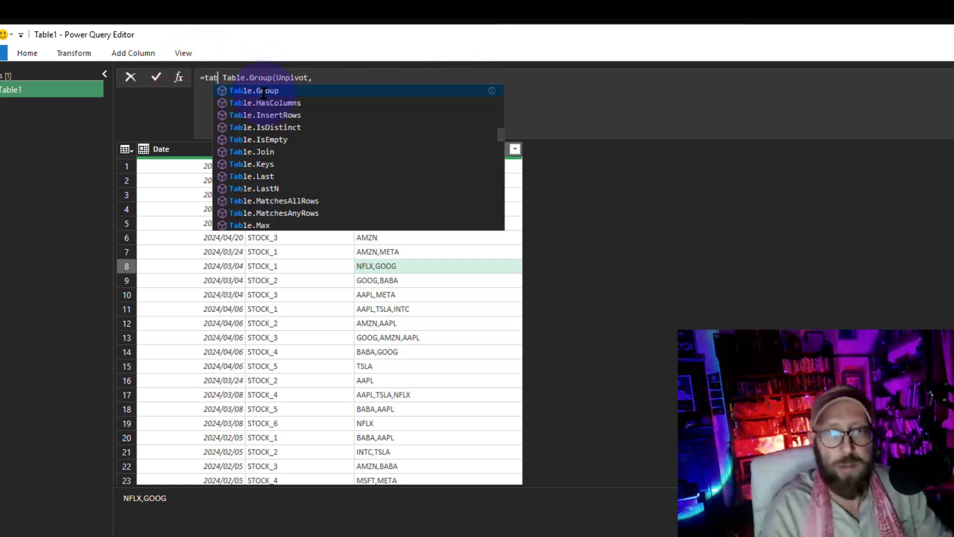
key(Delete)
text(()
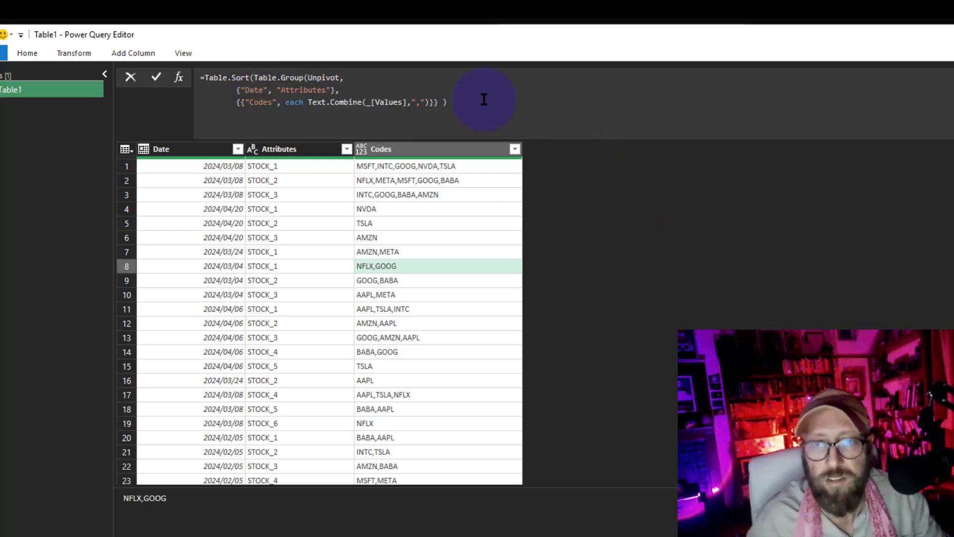
click(483, 101)
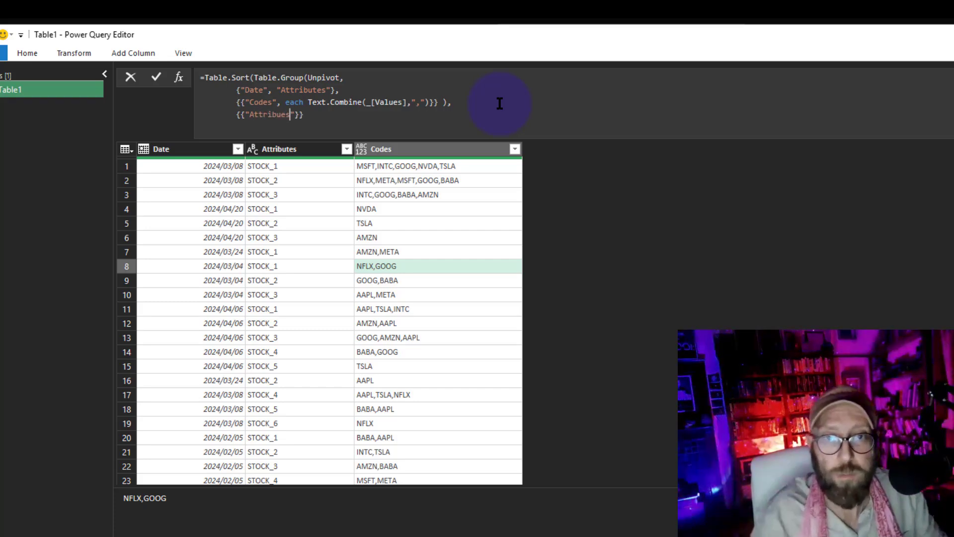
key(End)
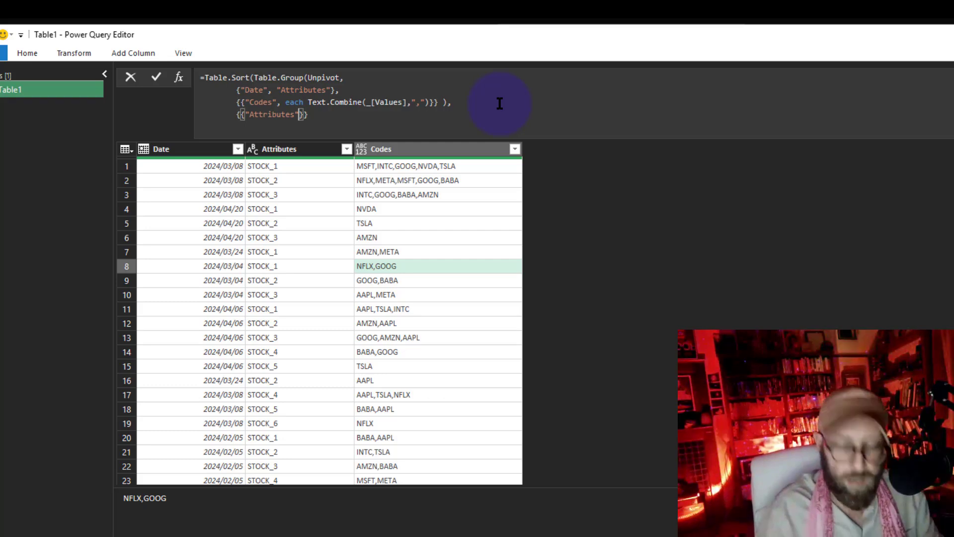
text(, Order.Ascending)
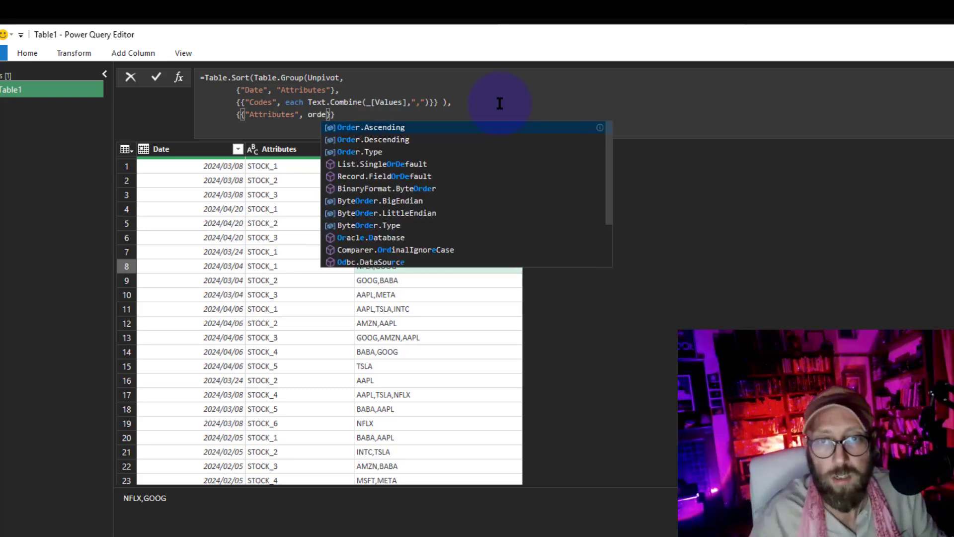
key(End)
text())
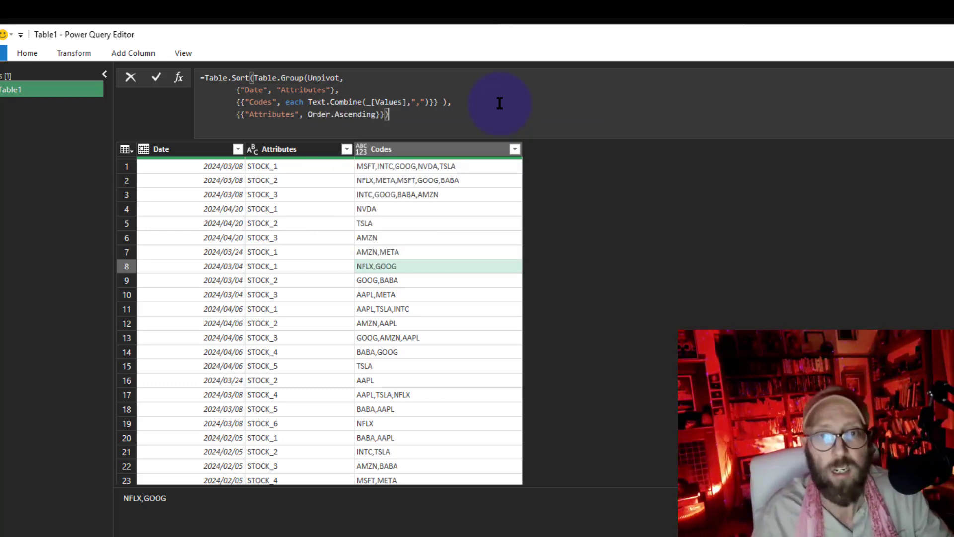
key(Return)
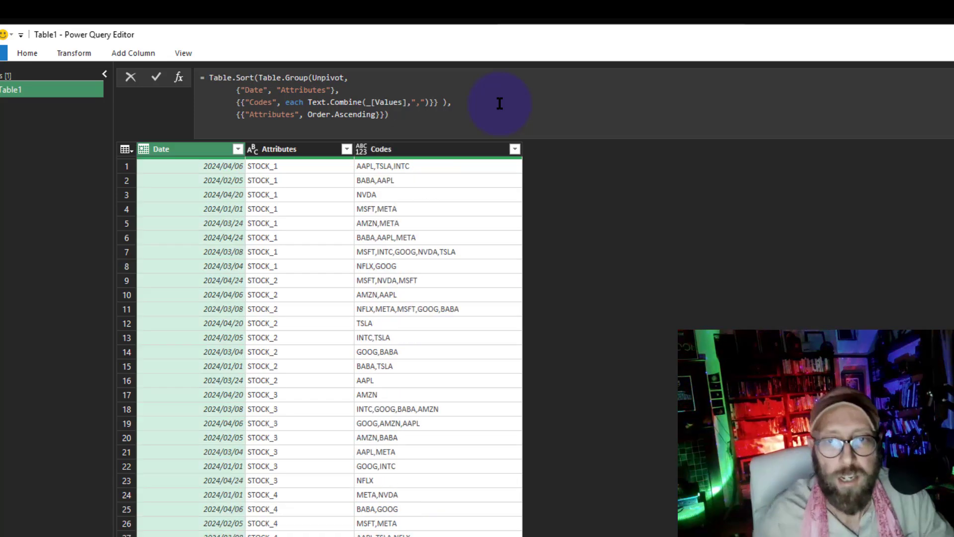
Check the sorted order of rows in the Attributes column
click(319, 165)
click(319, 180)
click(312, 192)
click(312, 212)
click(310, 226)
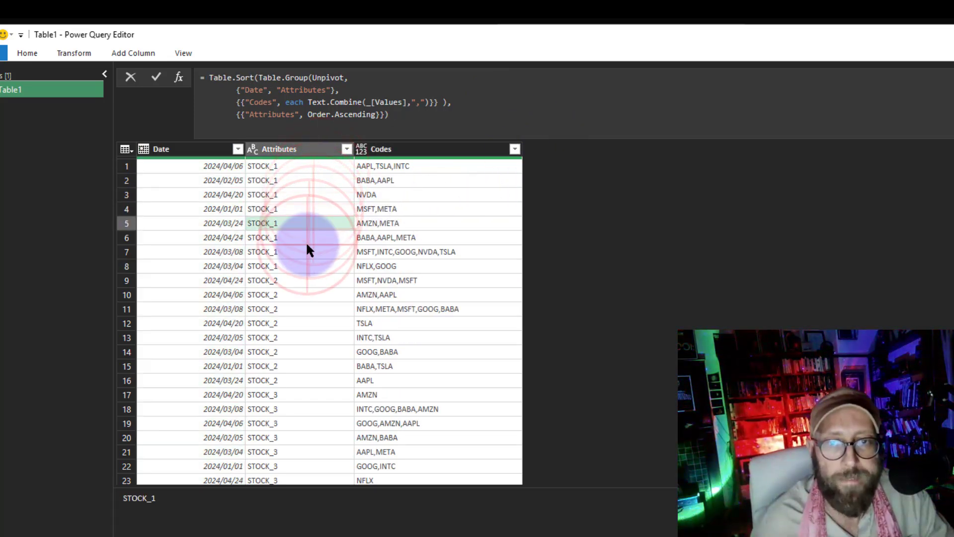
click(307, 246)
click(307, 260)
click(303, 293)
Rename the custom applied step to Grouped
key(F2)
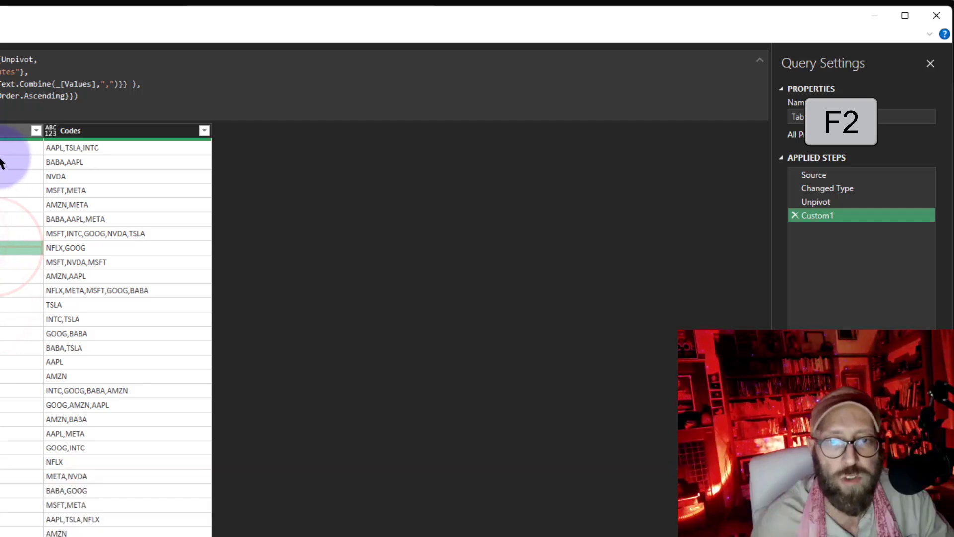
click(953, 227)
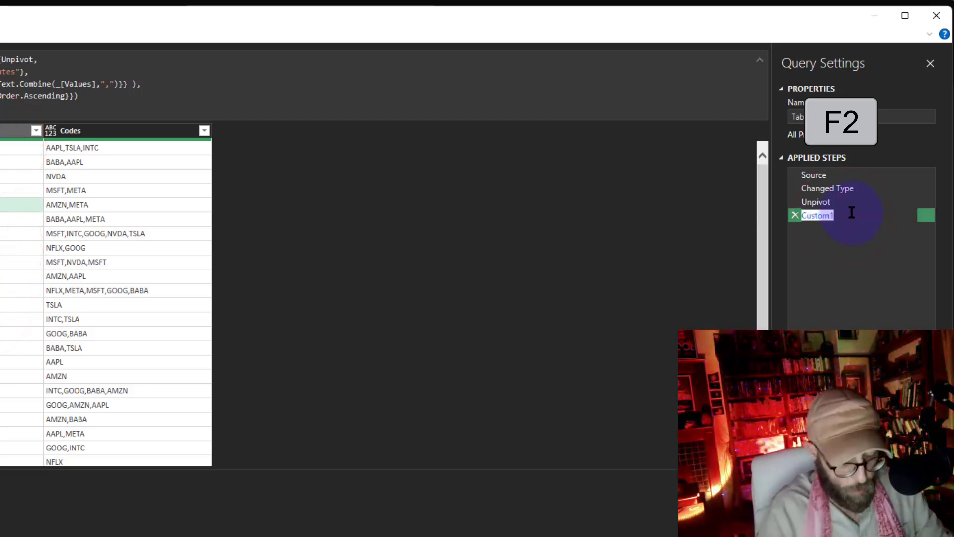
text(Grouped)
click(851, 212)
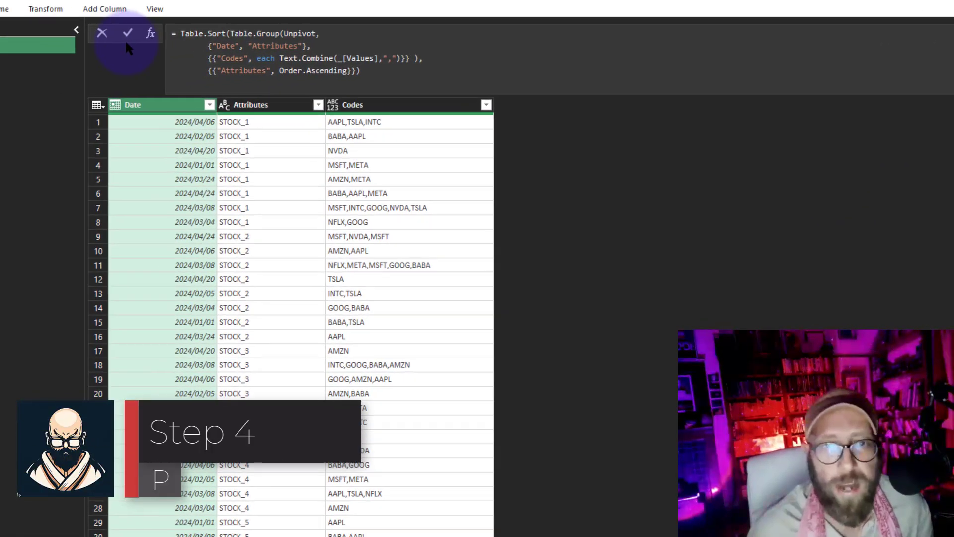
Add a new custom step with the formula Table.Pivot(Grouped, Grouped[Attributes], "Attributes", "Codes")
click(154, 33)
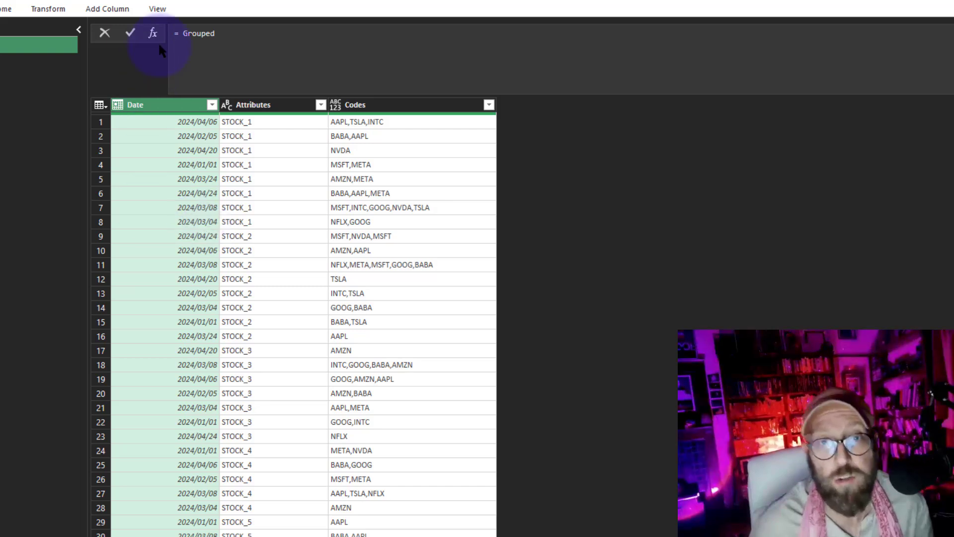
click(179, 35)
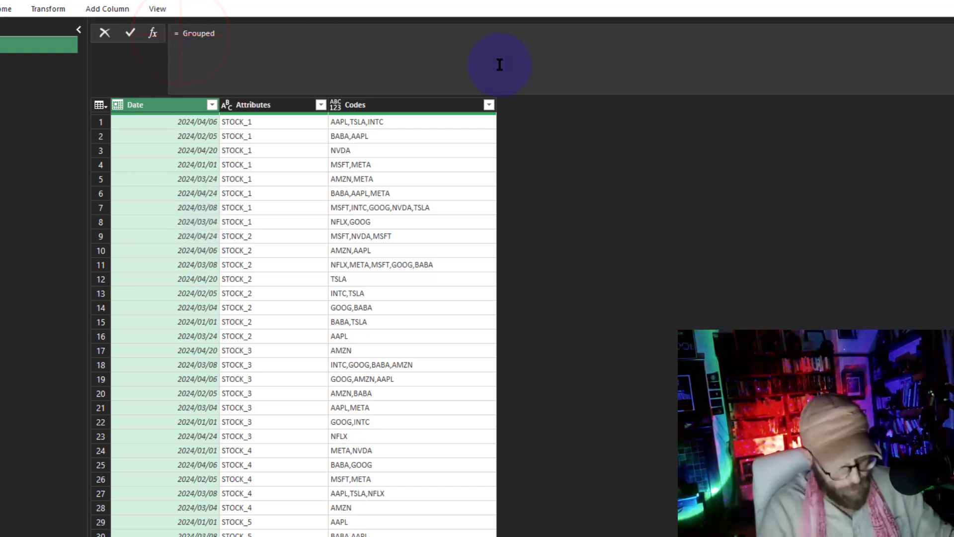
text(Table.Pivot()
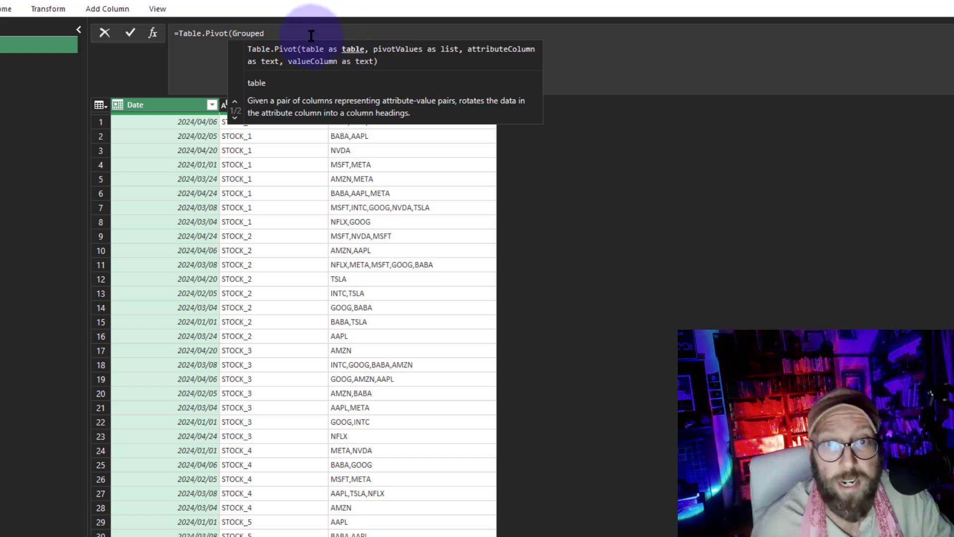
click(213, 76)
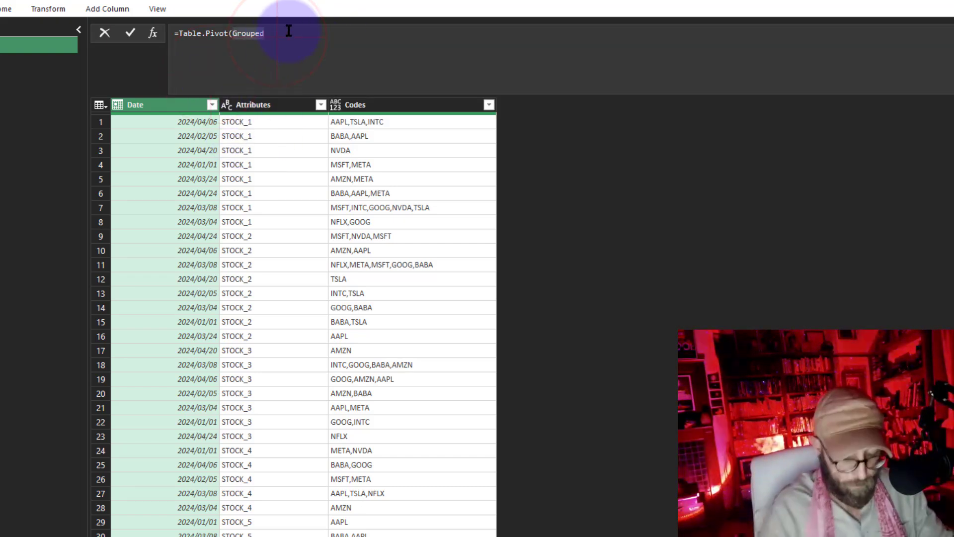
text(, )
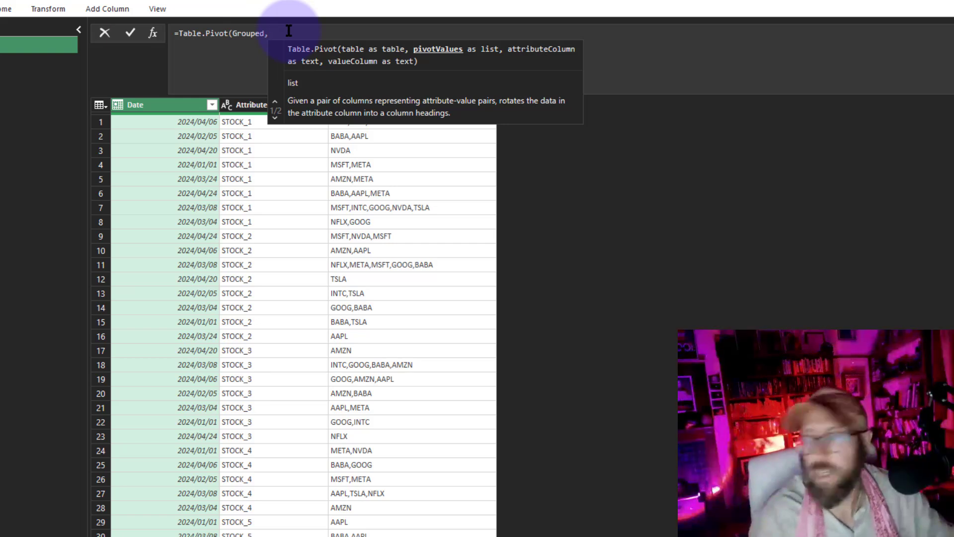
text(Grouped[)
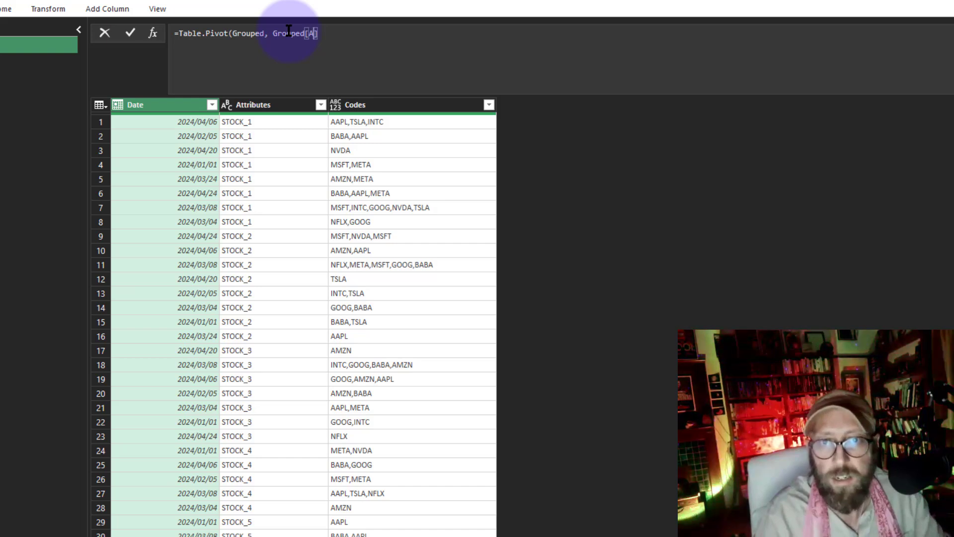
text(Att)
key(Tab)
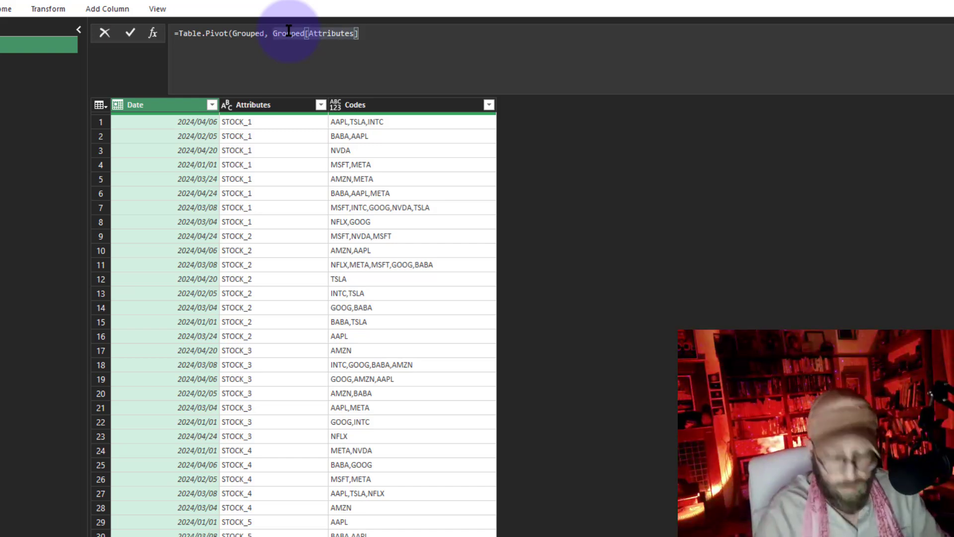
text(,)
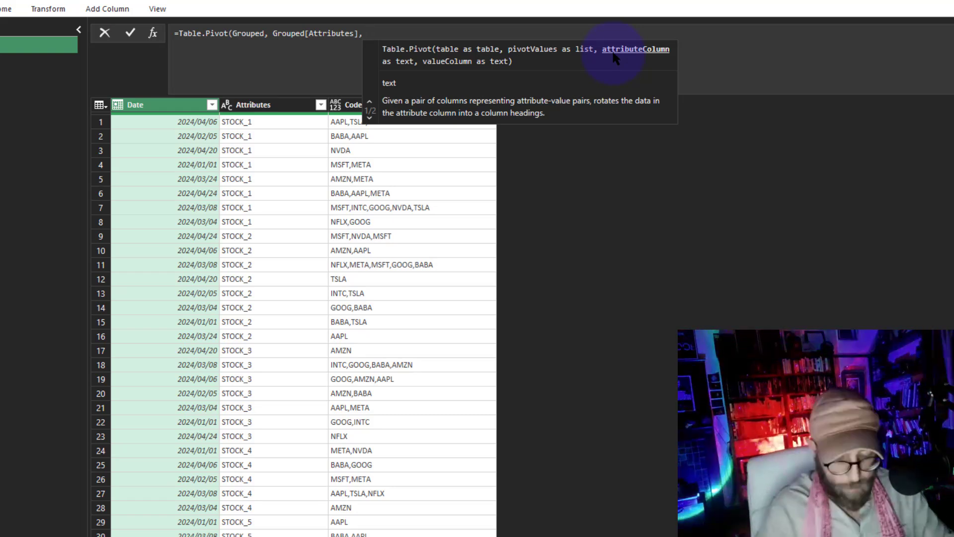
text("Attribu)
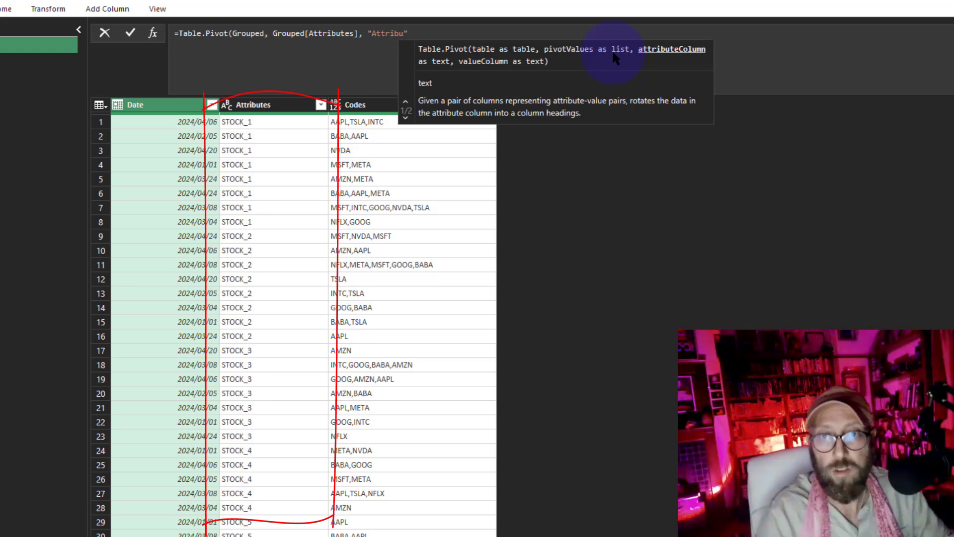
text(tes")
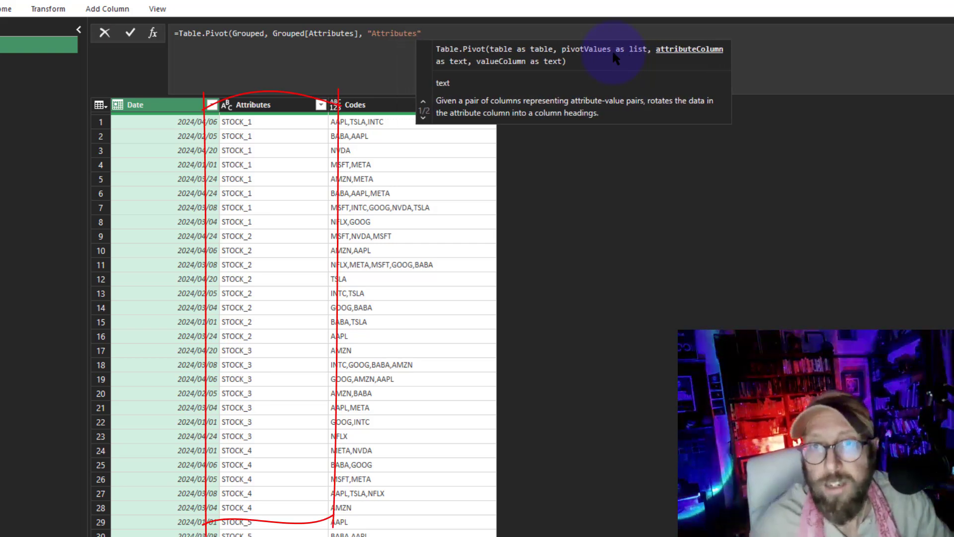
text(, )
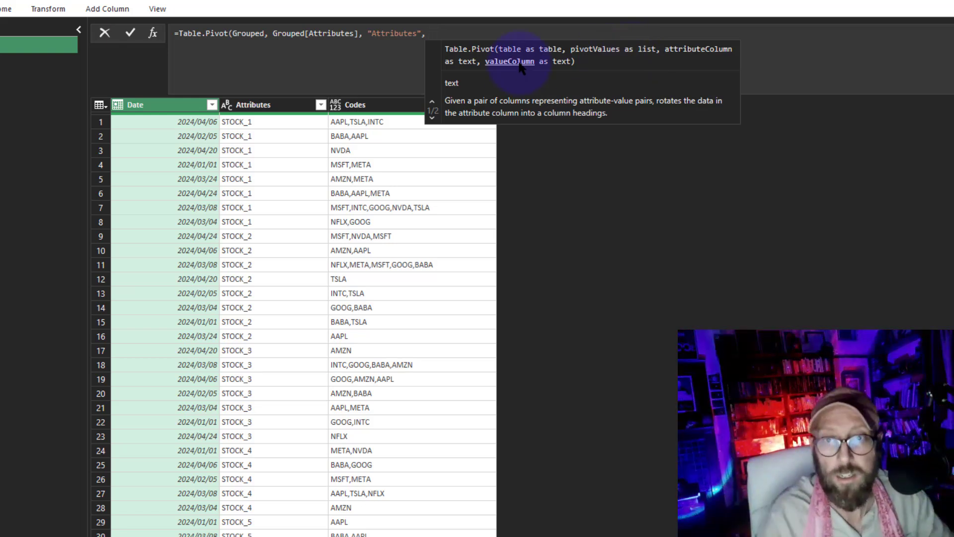
text("Codes")
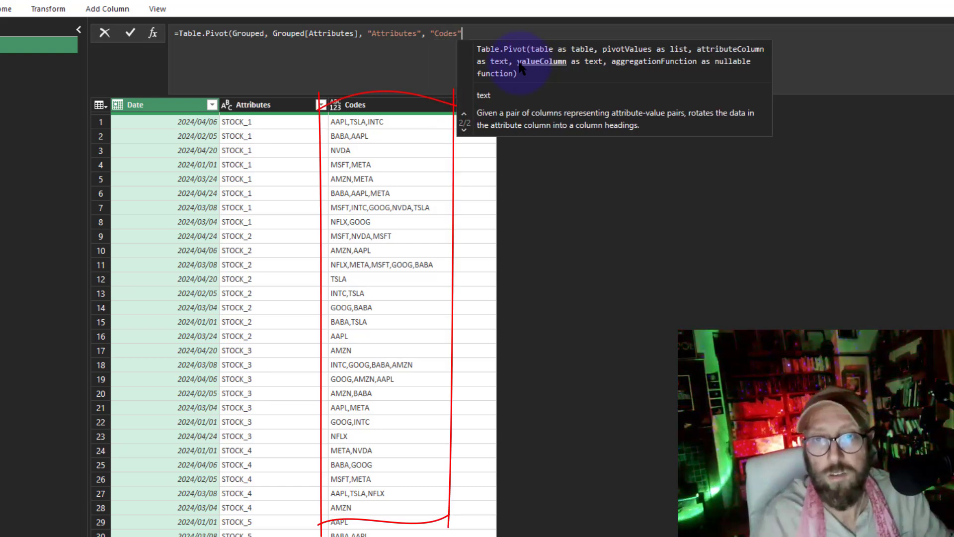
text())
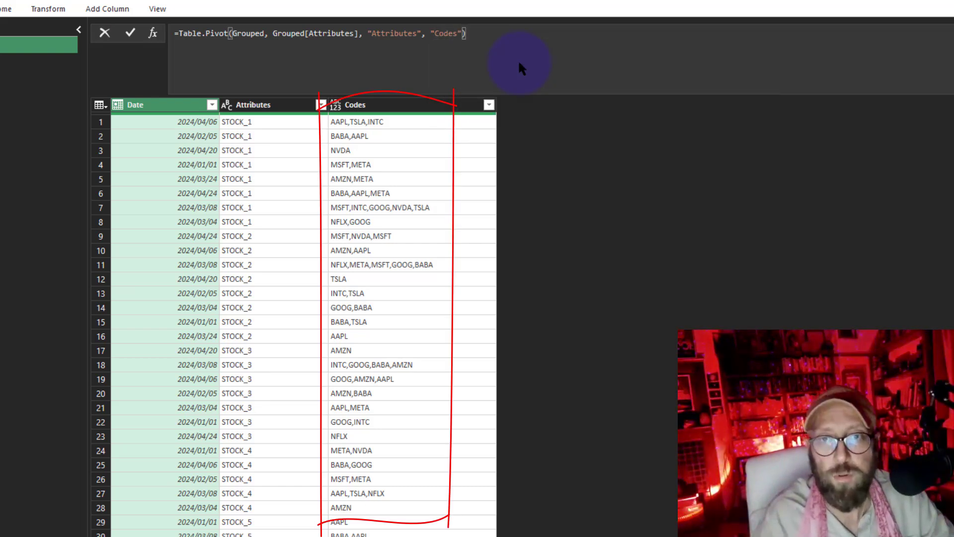
key(Return)
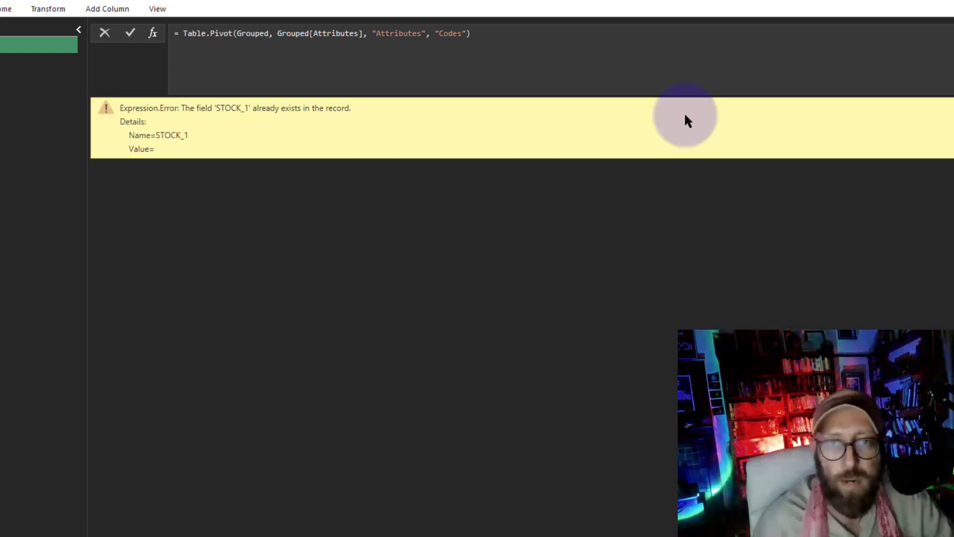
Wrap the pivot values argument in List.Distinct so it reads List.Distinct(Grouped[Attributes]) and commit the formula
click(360, 36)
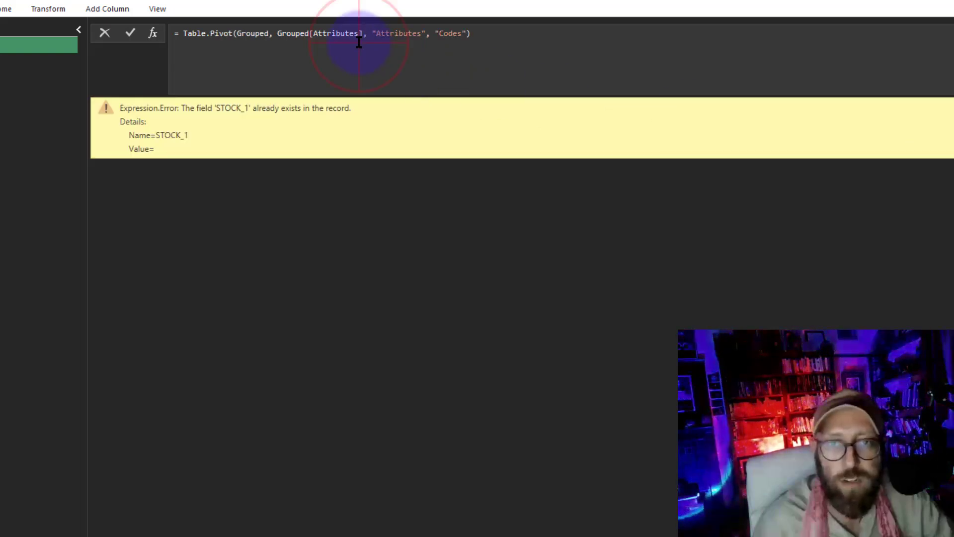
drag(277, 34, 362, 33)
click(276, 33)
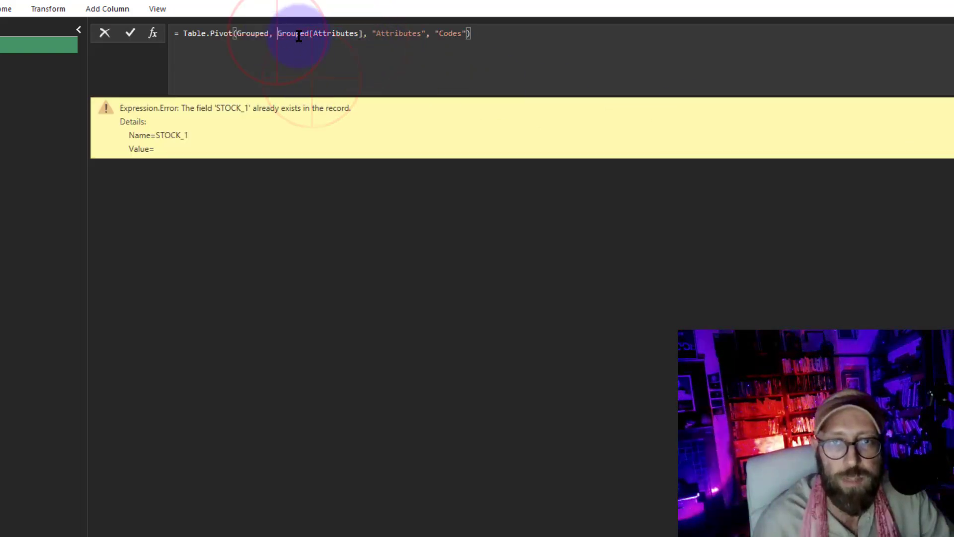
drag(299, 35, 362, 35)
key(Left)
key(Left)
text(list)
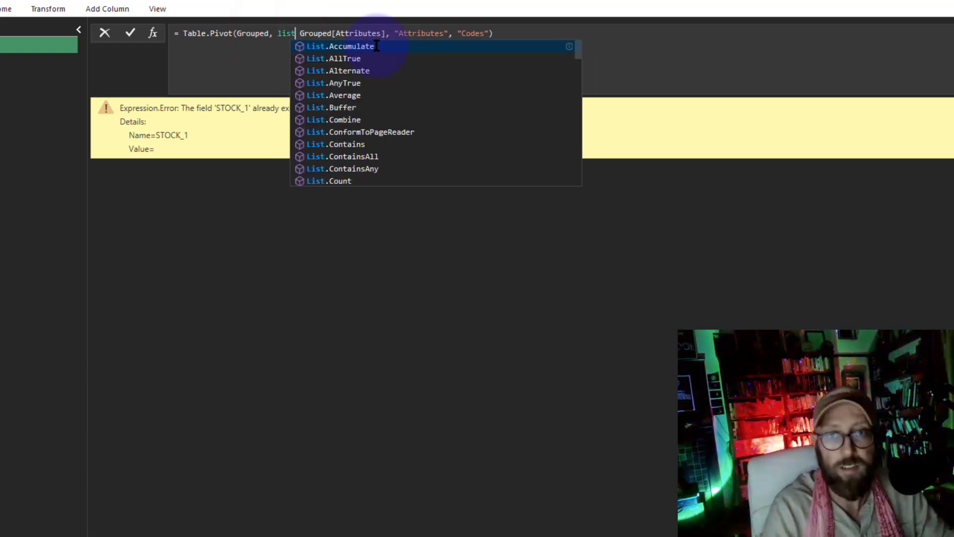
text(dis)
key(Tab)
key(Delete)
text(()
key(Right)
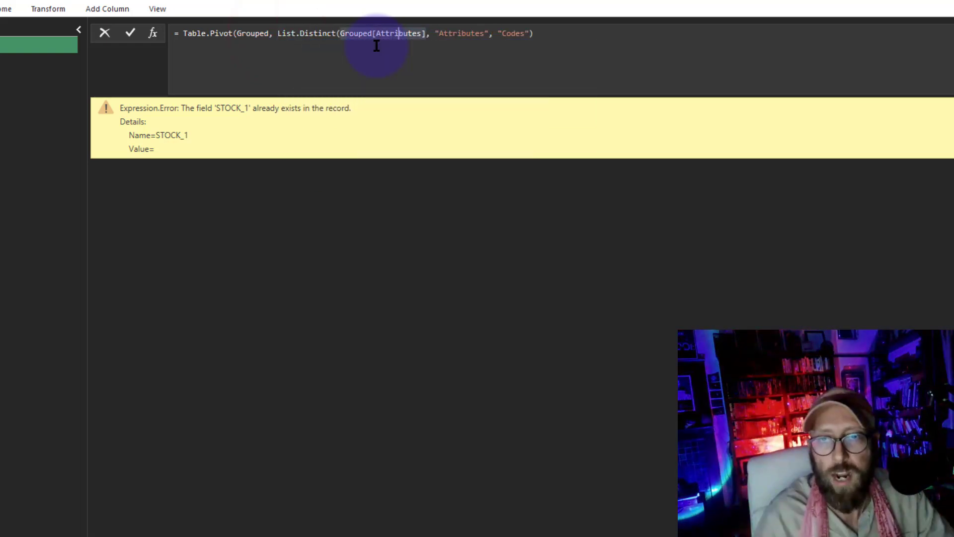
text())
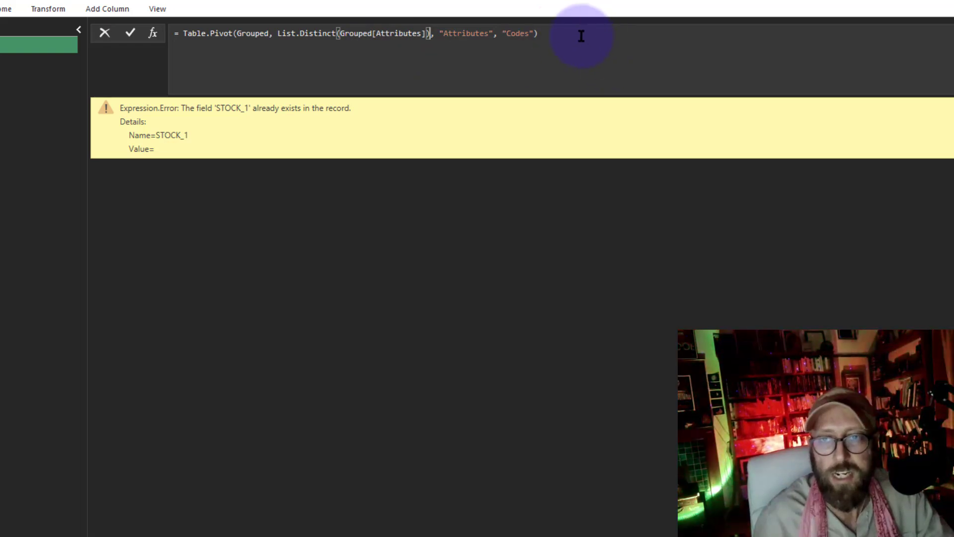
key(Return)
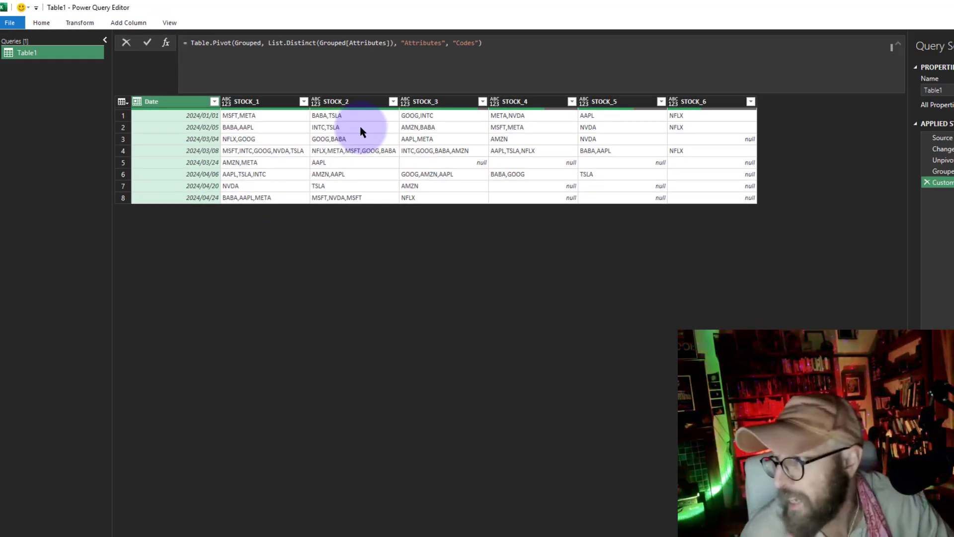
Close the Power Query Editor and load the pivoted query into the Excel worksheet
click(53, 26)
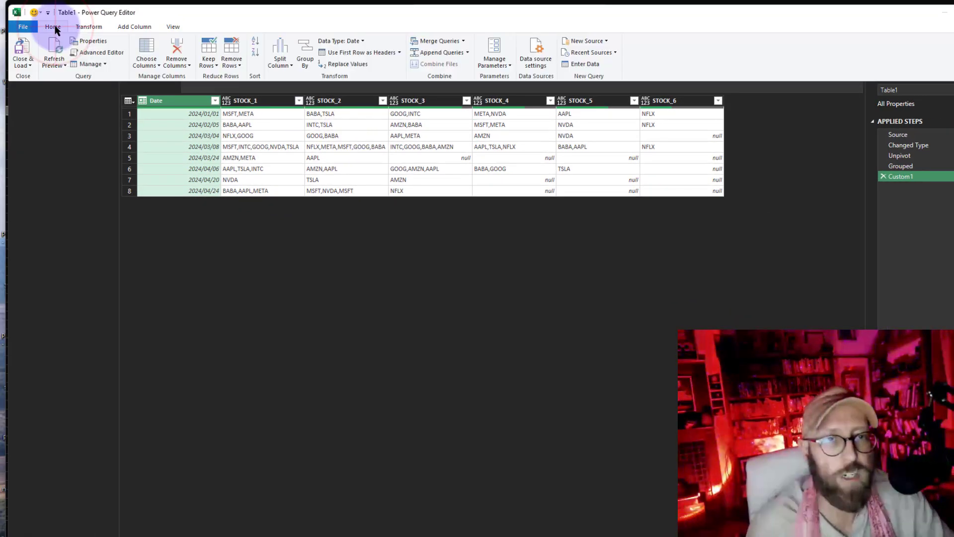
click(23, 44)
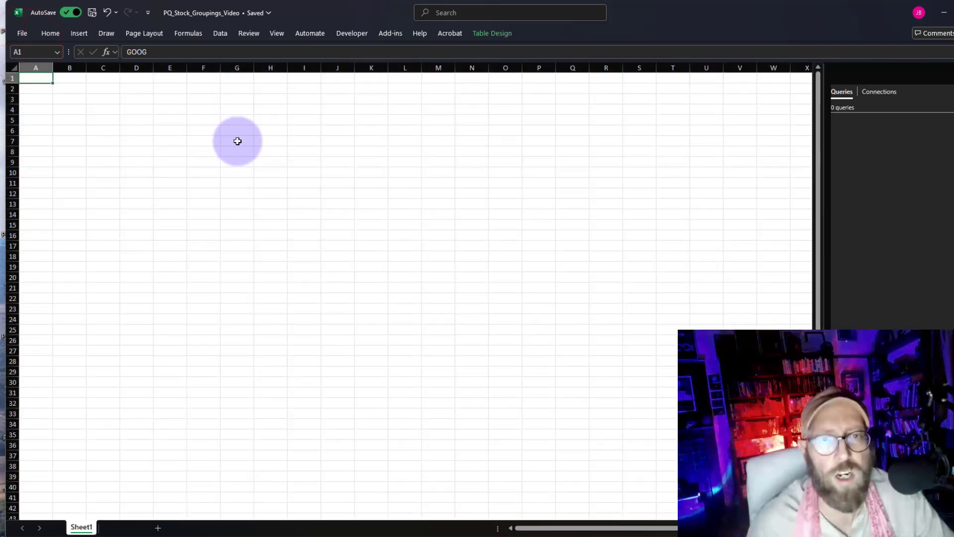
click(397, 254)
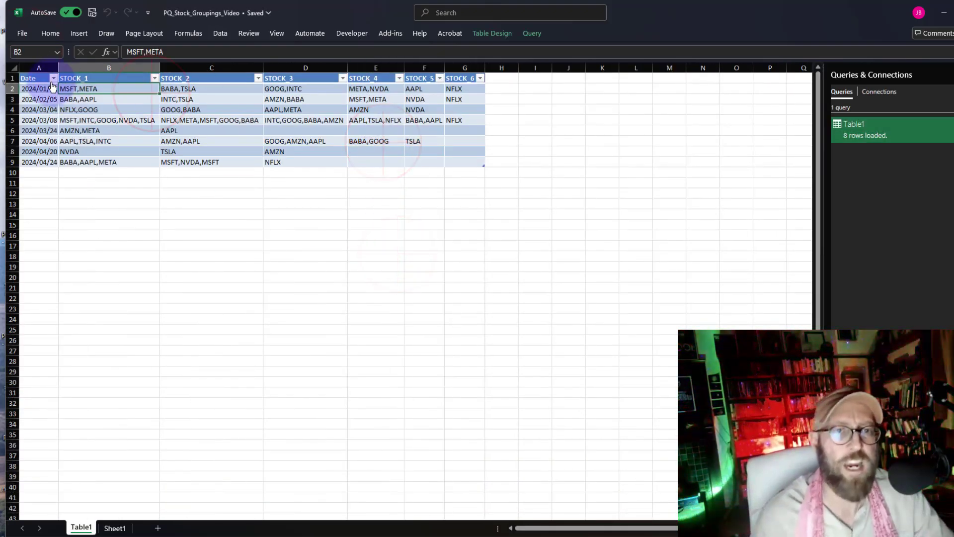
Inspect the loaded table of dates and combined stock columns in the worksheet
drag(37, 79, 451, 163)
click(406, 240)
click(316, 232)
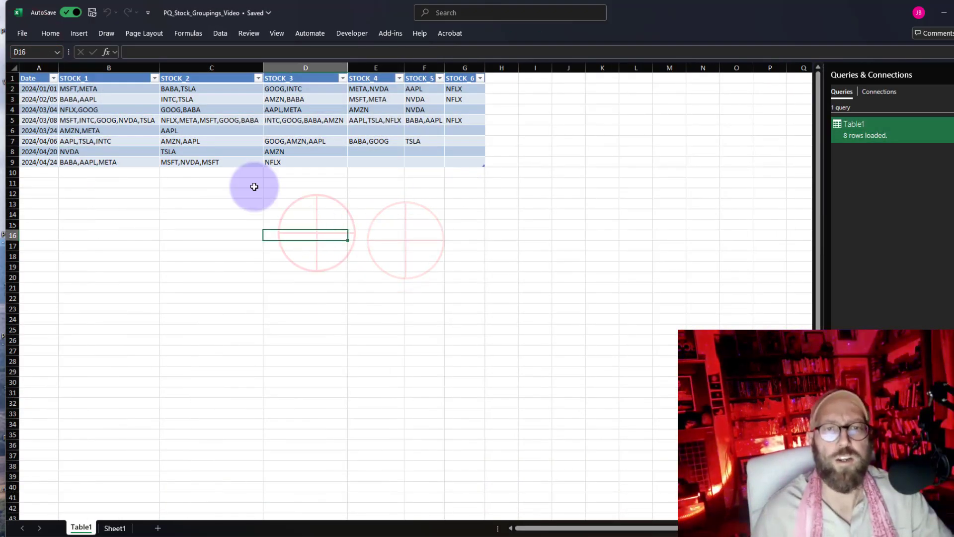
click(165, 121)
click(101, 100)
click(124, 89)
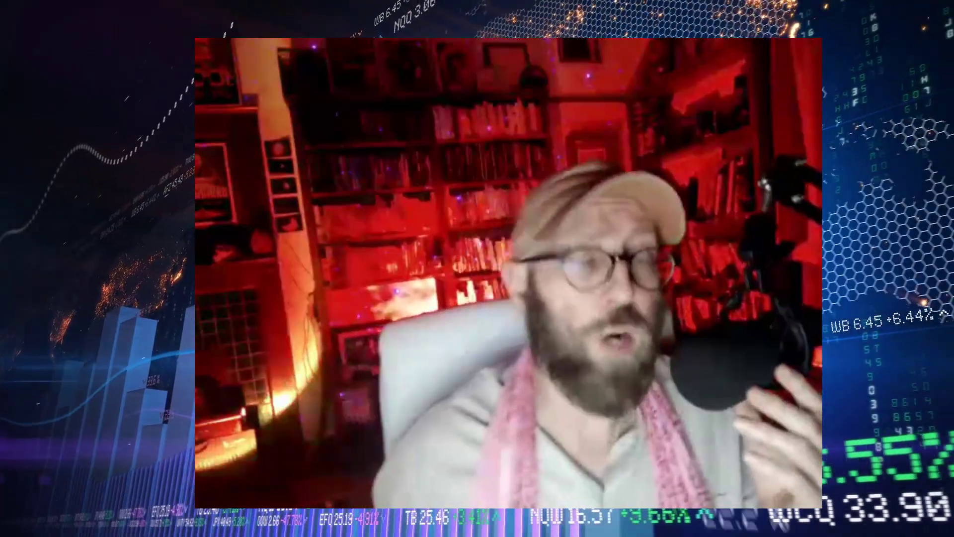